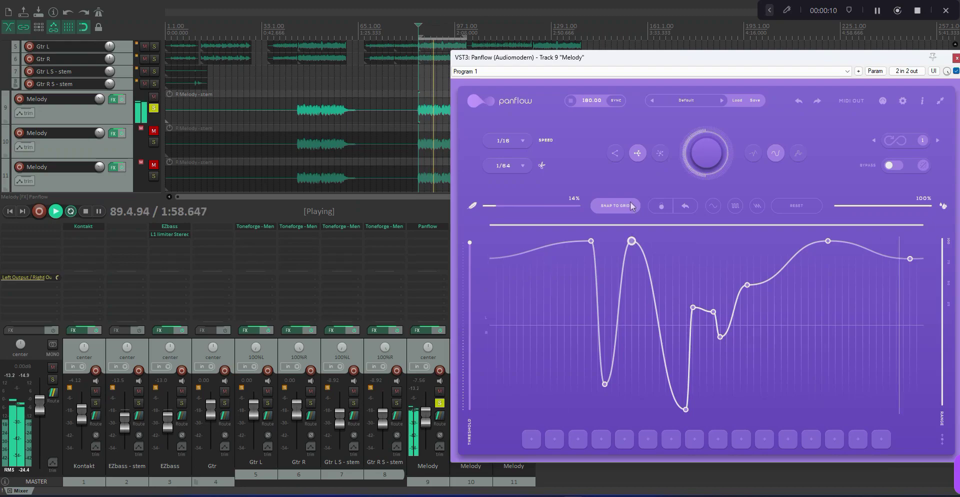
- Pull the first dip and the last peak of the pan curve to the bottom, raise the middle dip to the top, and set quantization to 1/32
left_click_drag(603, 391, 603, 449)
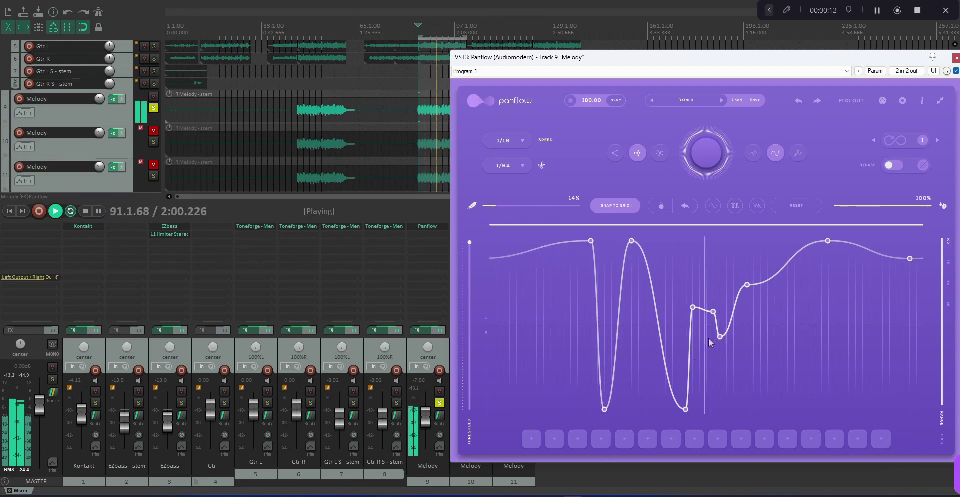
left_click_drag(722, 326, 735, 191)
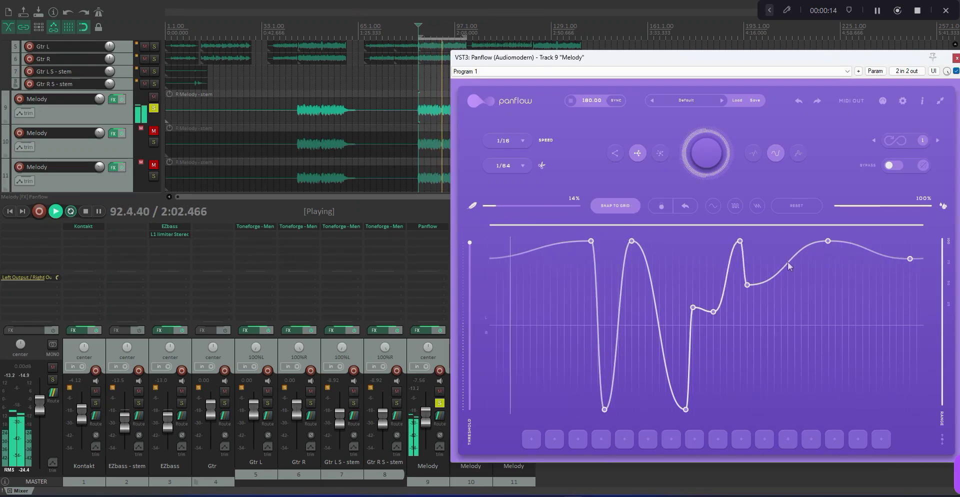
left_click_drag(828, 241, 820, 468)
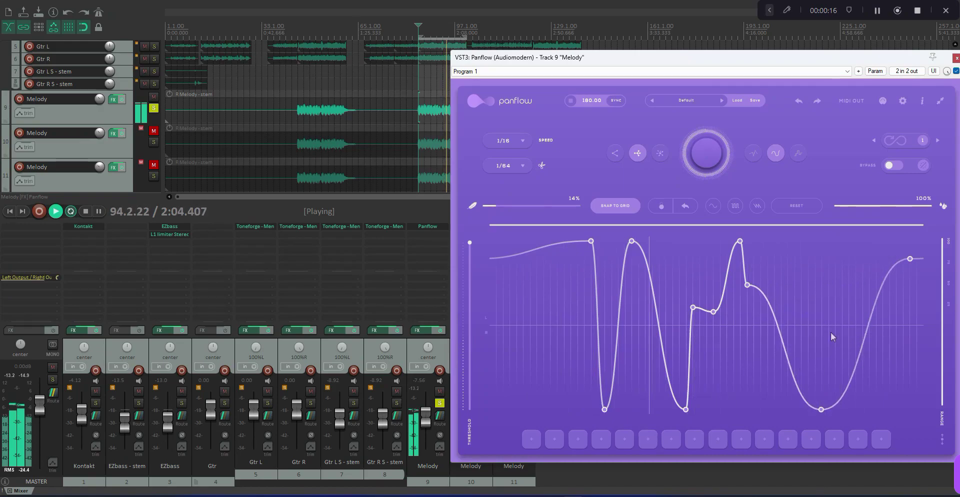
left_click(515, 167)
left_click(509, 332)
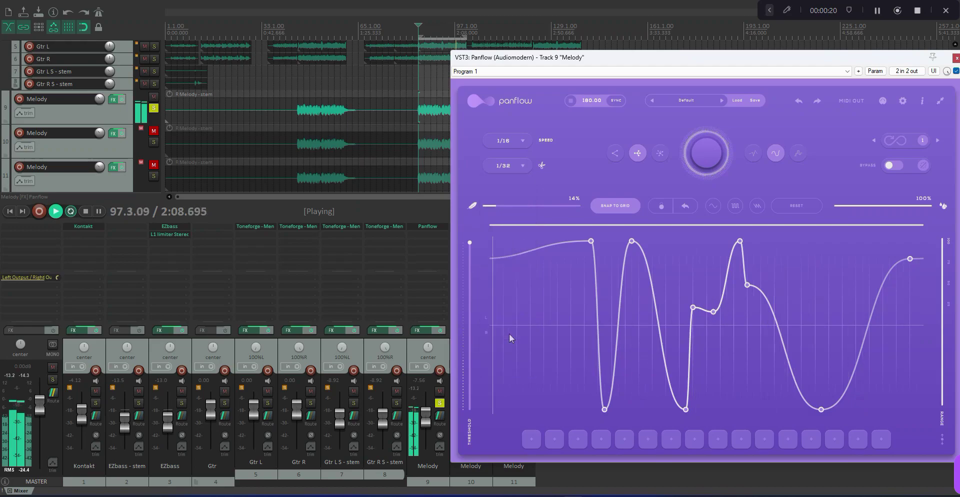
- Unsolo Melody track 9 and lower its volume slightly in the mix
left_click(440, 403)
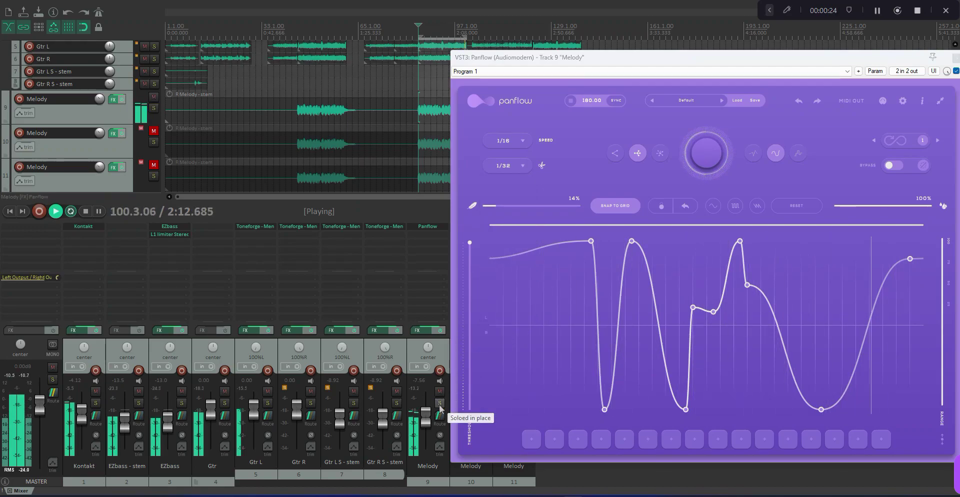
left_click_drag(425, 417, 423, 424)
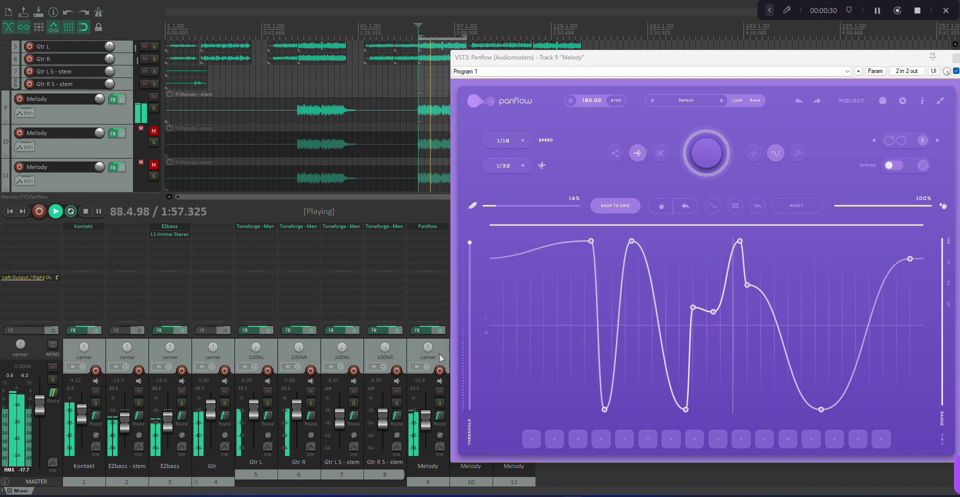
- Reshape the middle curve points into alternating full peaks and dips, and lower the final point to the centre line
left_click_drag(748, 285, 736, 222)
left_click_drag(715, 312, 714, 464)
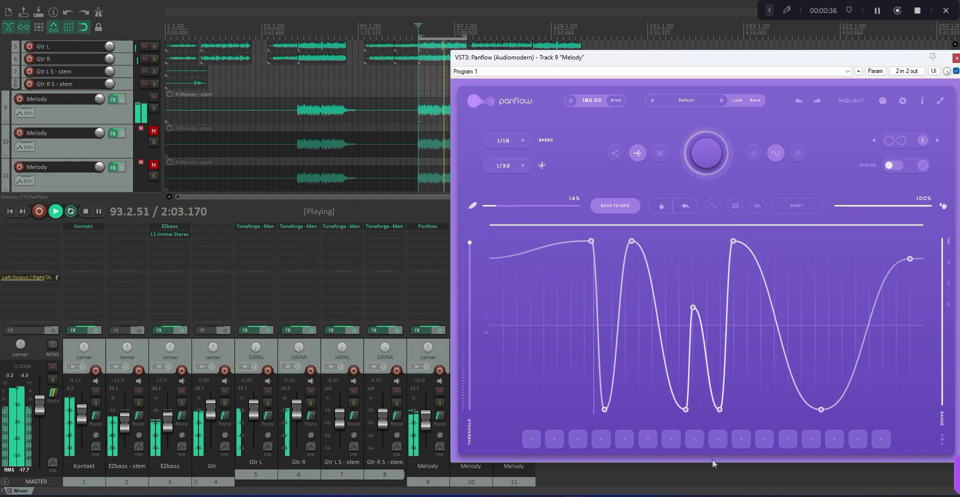
left_click_drag(693, 304, 694, 181)
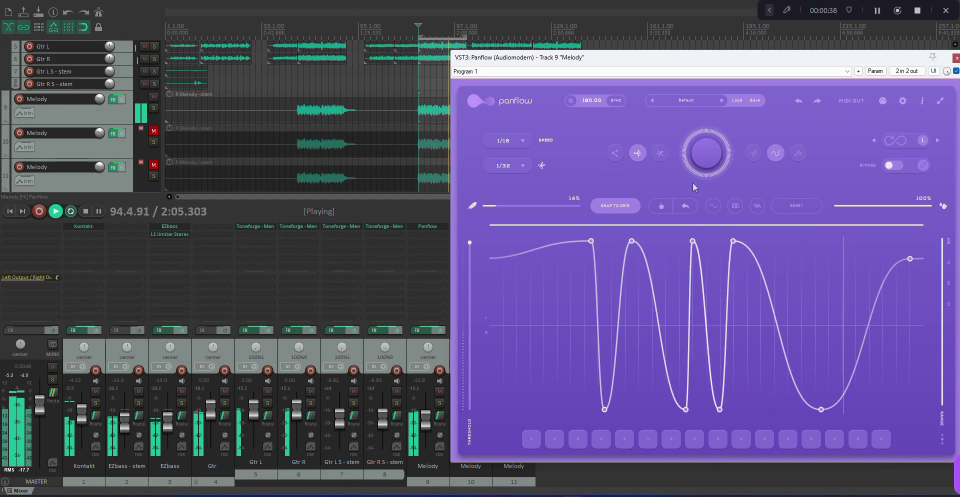
left_click_drag(910, 260, 911, 326)
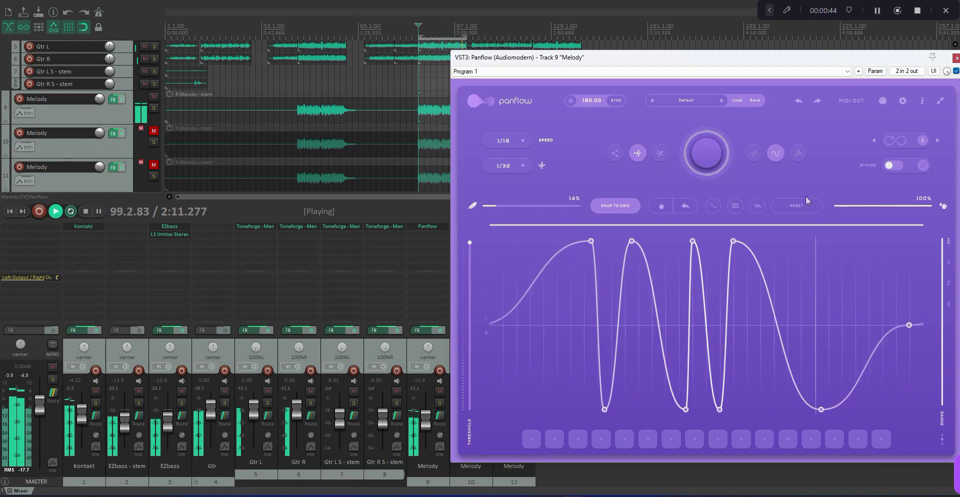
- Try the smoother at 100% and the dry/wet mix at 0%, and restore them to 14% and 100%
left_click(604, 205)
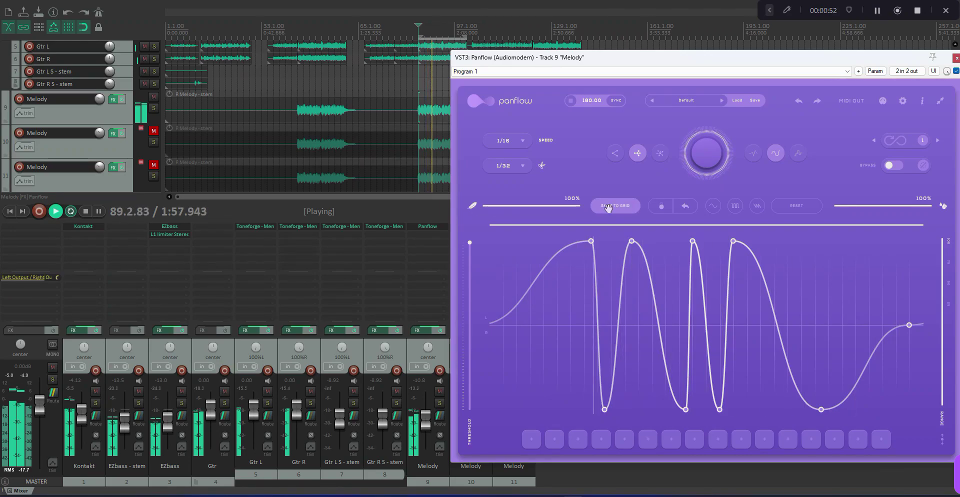
left_click_drag(578, 209, 507, 209)
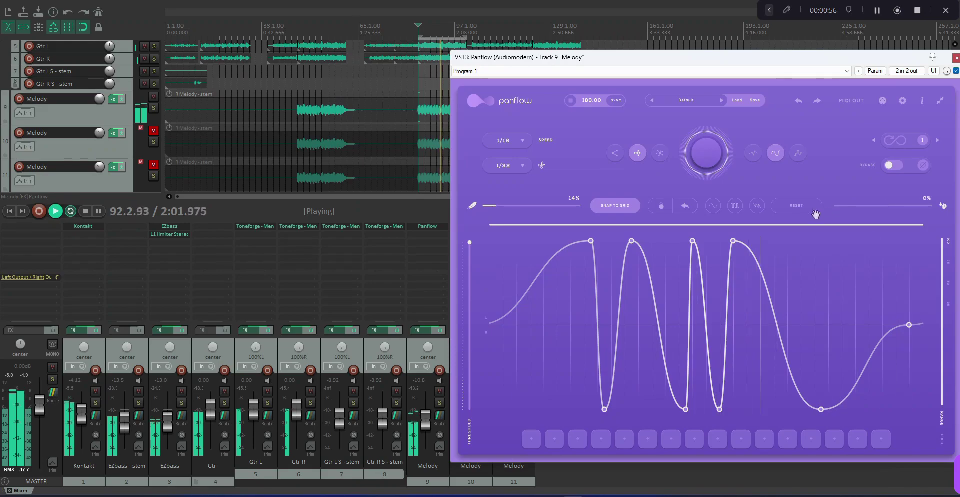
mouse_move(835, 206)
left_mouse_down()
mouse_move(958, 215)
mouse_move(836, 219)
left_mouse_up()
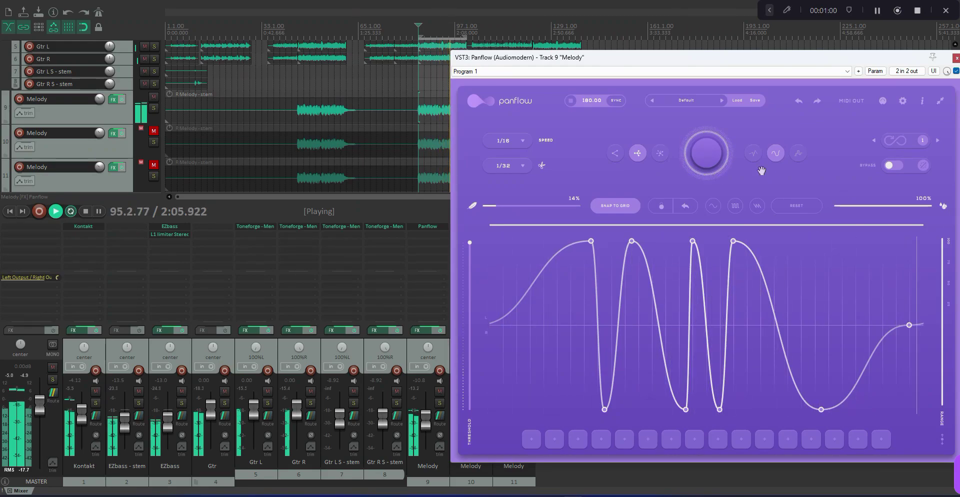
- Try the alternative curve type beside the smooth wave, and return to the smooth wave with medium complexity
left_click(776, 154)
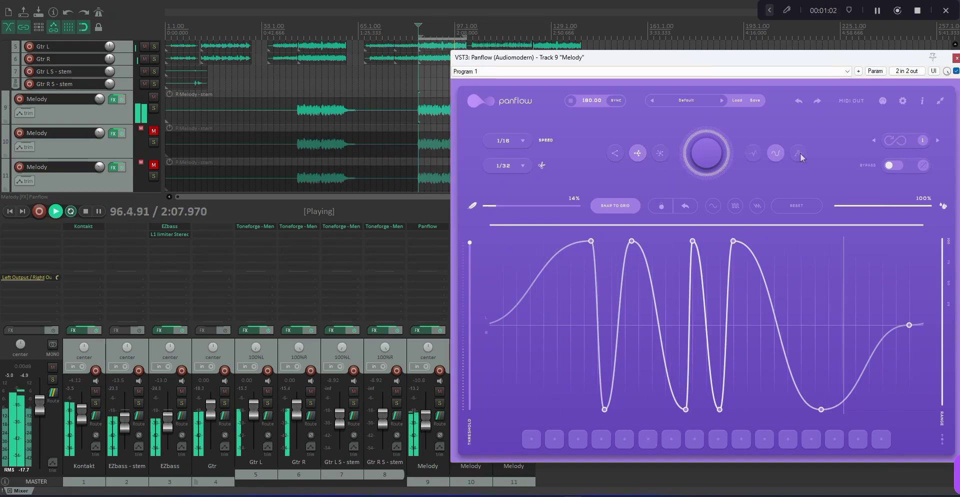
left_click(799, 153)
left_click(780, 156)
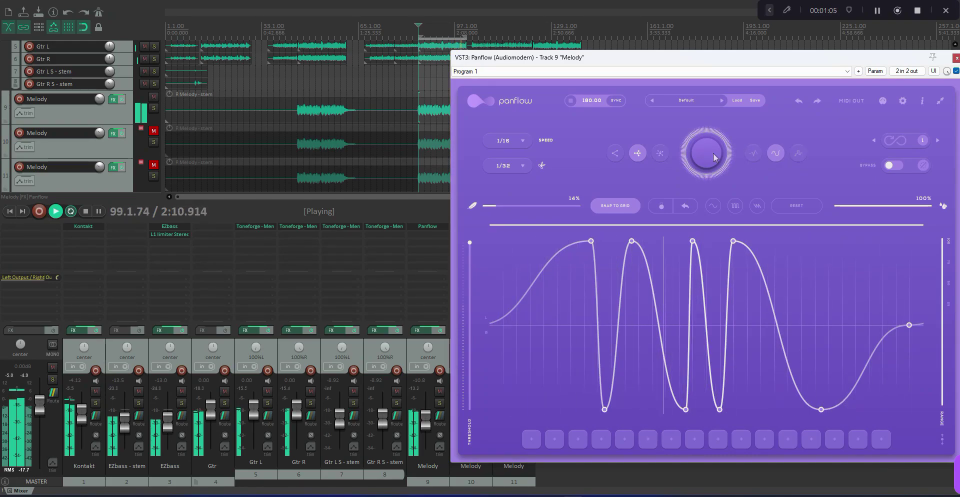
left_click(644, 157)
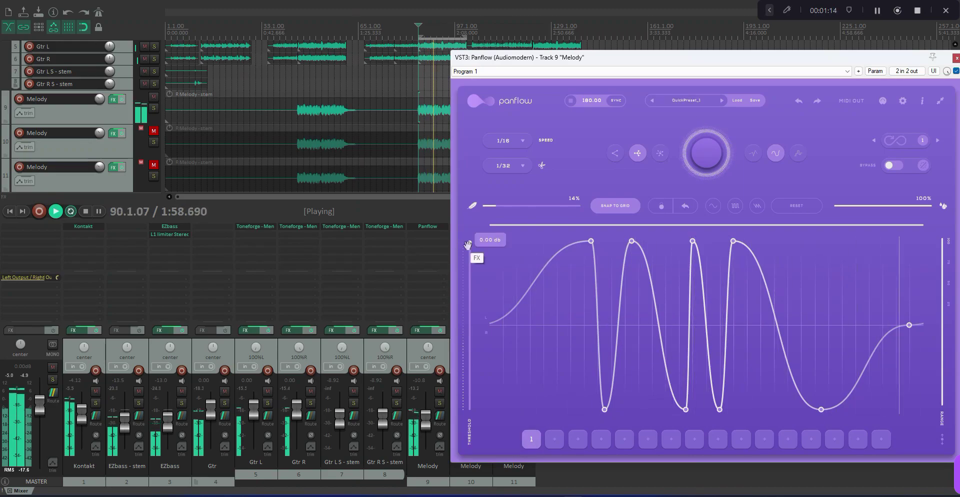
- Store the pattern in quick preset slot 1 and lower the threshold about two thirds of its range
left_click_drag(470, 243, 469, 355)
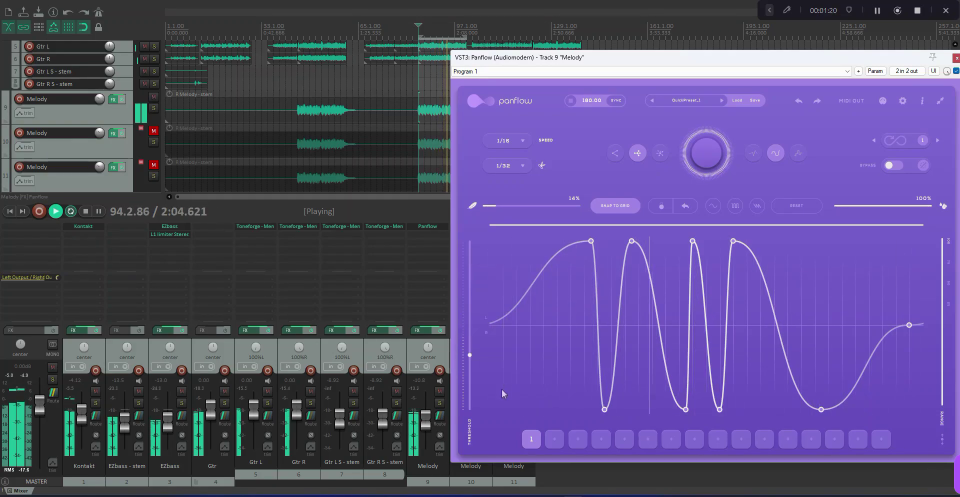
left_click(956, 71)
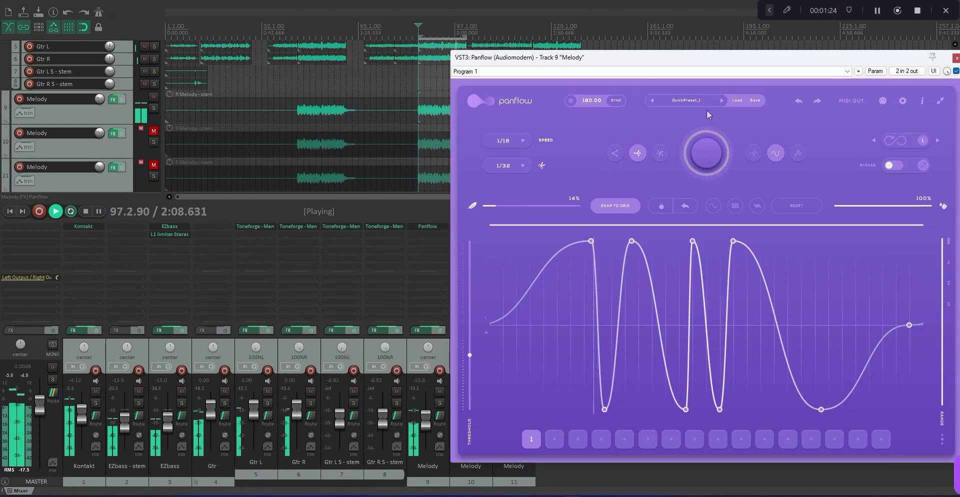
- Look through Panflow's presets, MIDI output, MIDI learn, settings and information pages, and return to the curve editor
left_click(695, 102)
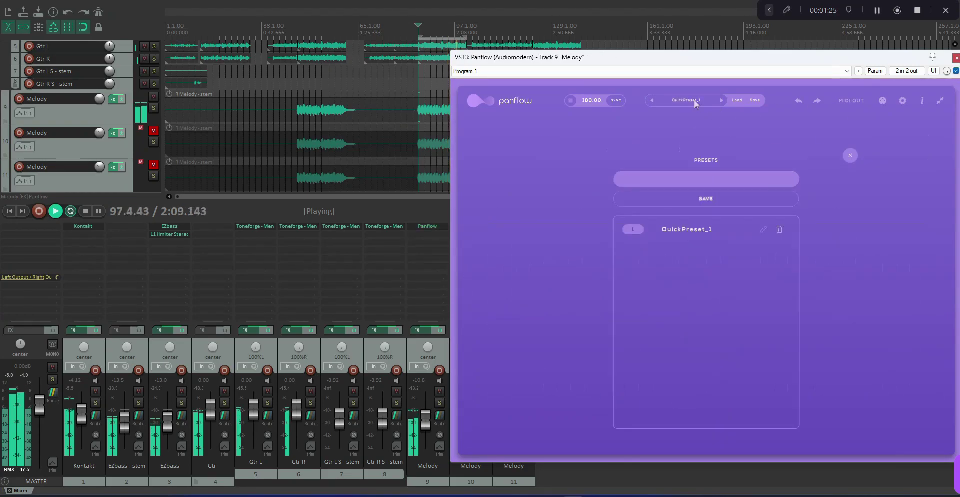
left_click(850, 155)
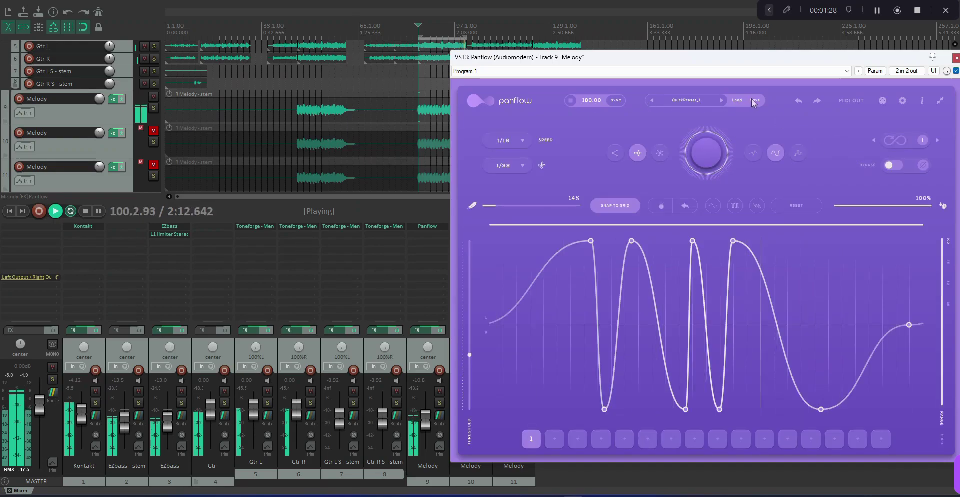
left_click(855, 102)
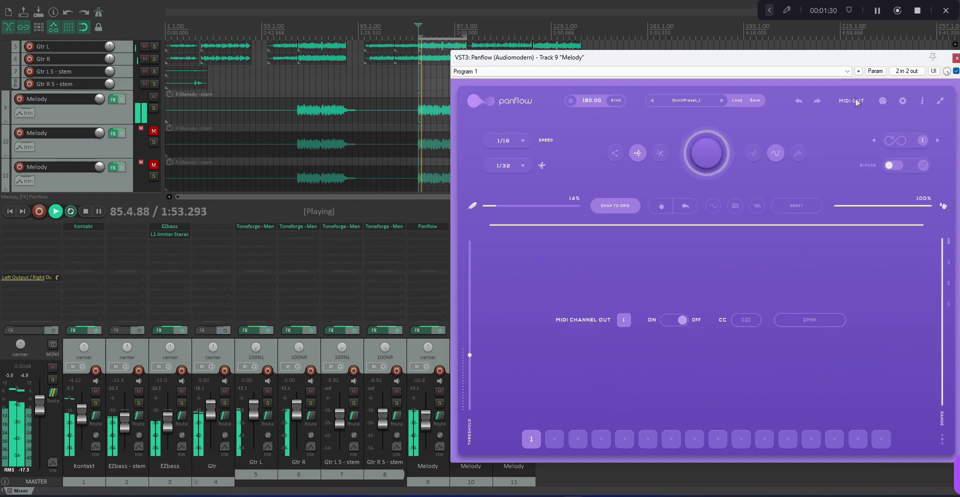
left_click(884, 101)
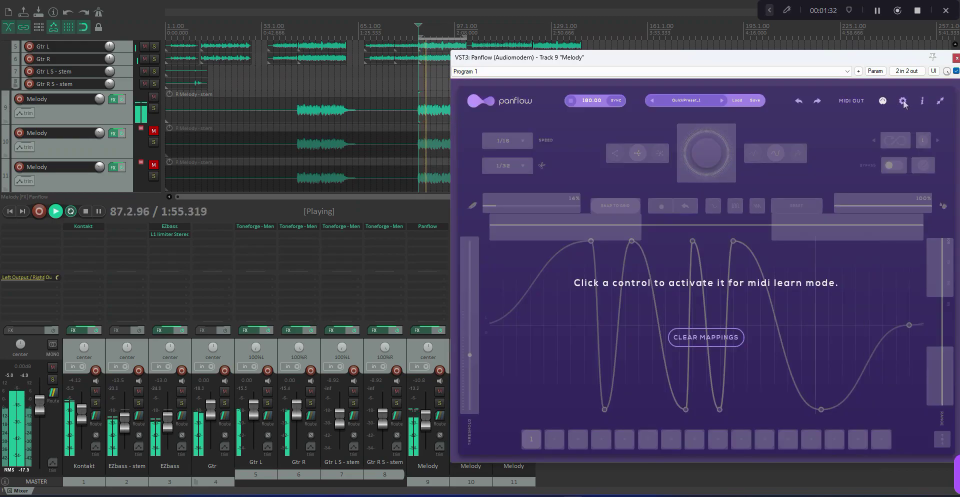
left_click(905, 101)
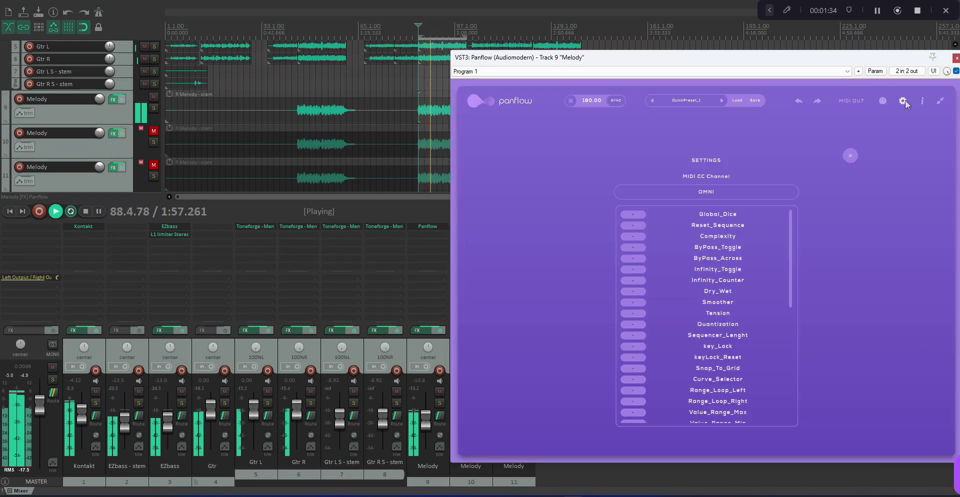
left_click(923, 101)
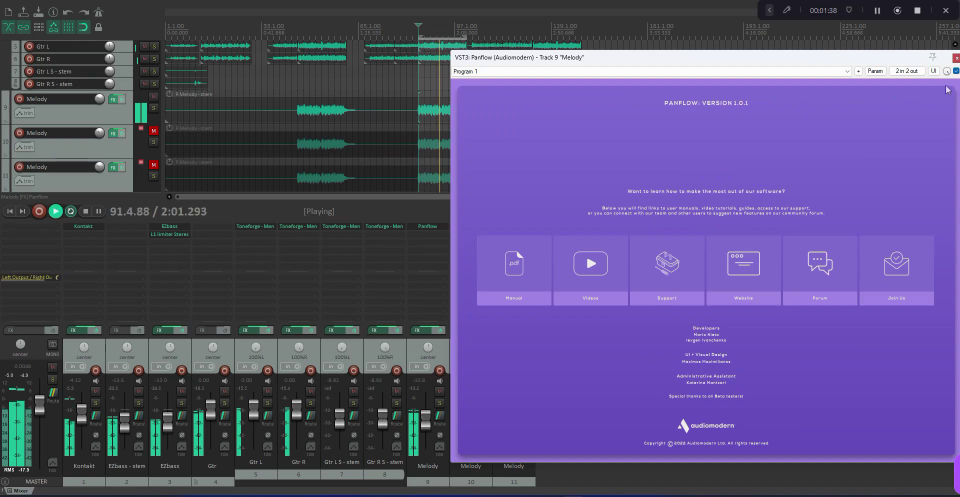
key("Escape")
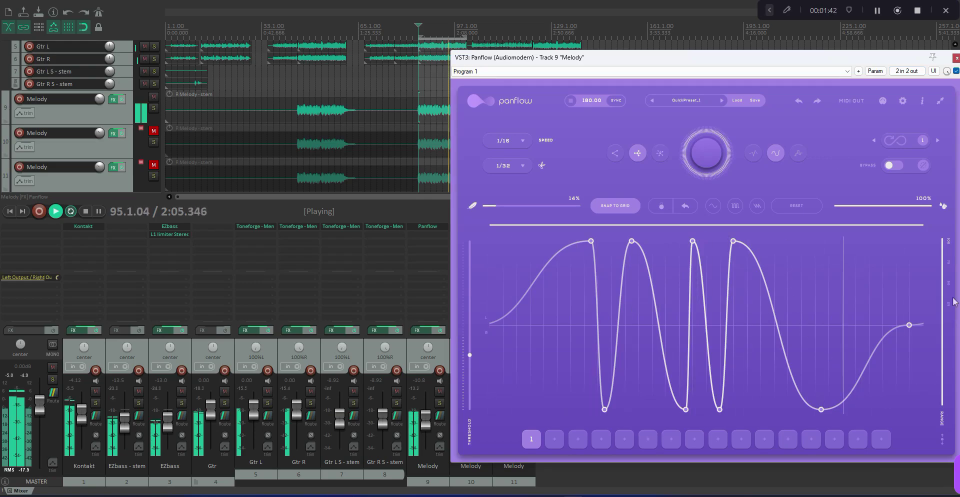
- Try narrowing the value range, generate a new random pan curve, and close the Panflow window
left_click_drag(943, 243, 938, 143)
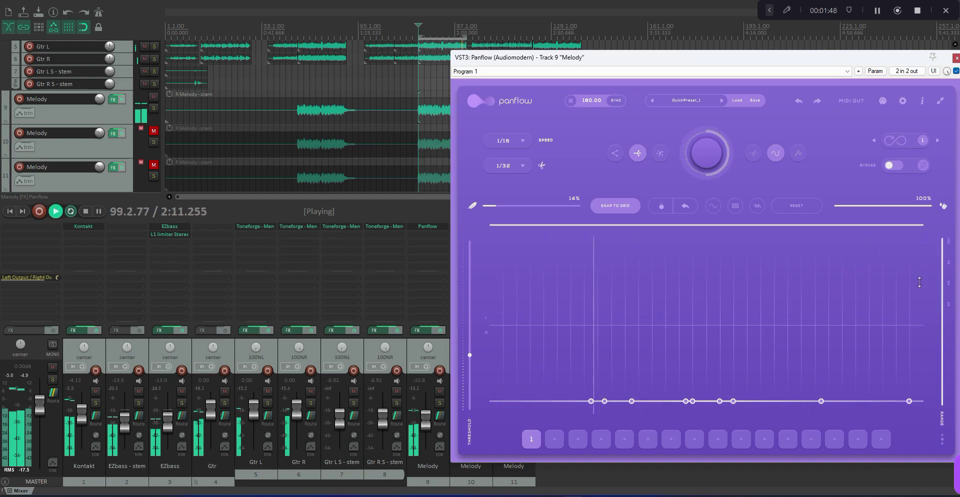
left_click(709, 151)
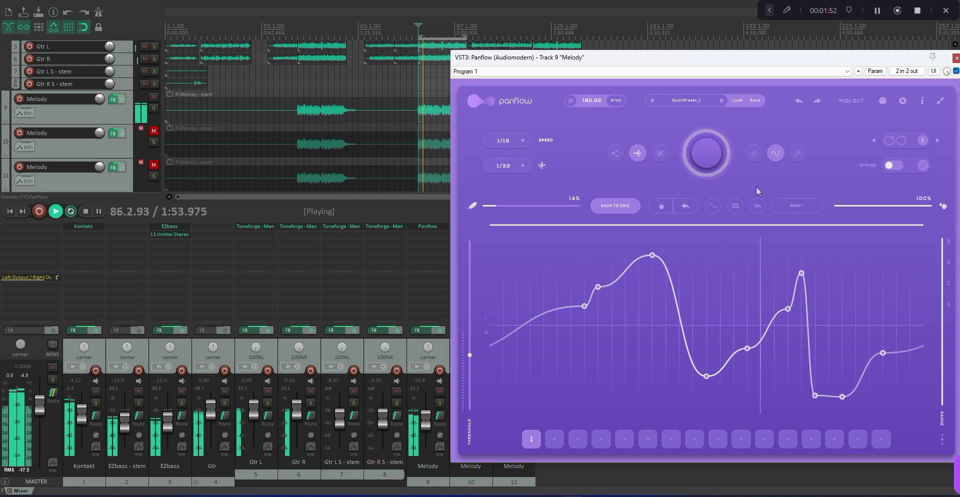
left_click(957, 58)
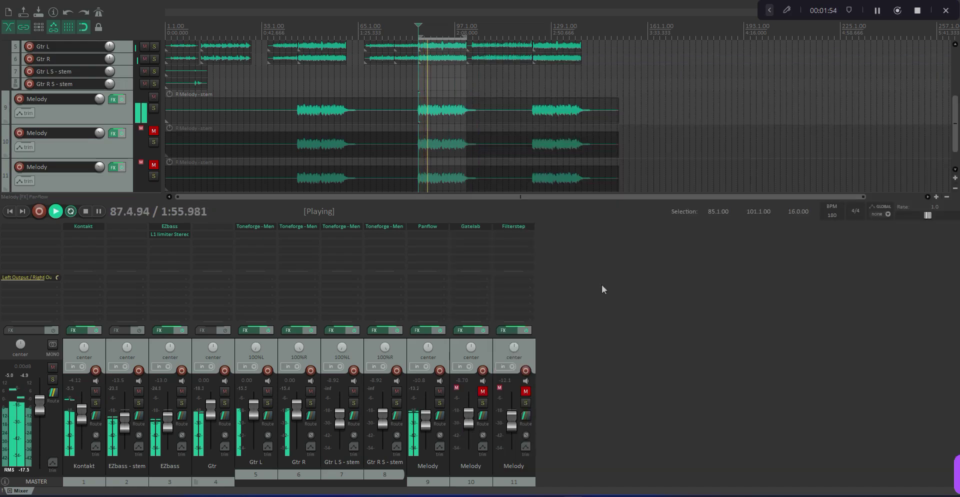
- Mute Melody track 9, solo Melody track 10 and open its Gatelab effect
left_click(440, 392)
left_click(483, 404)
left_click(478, 227)
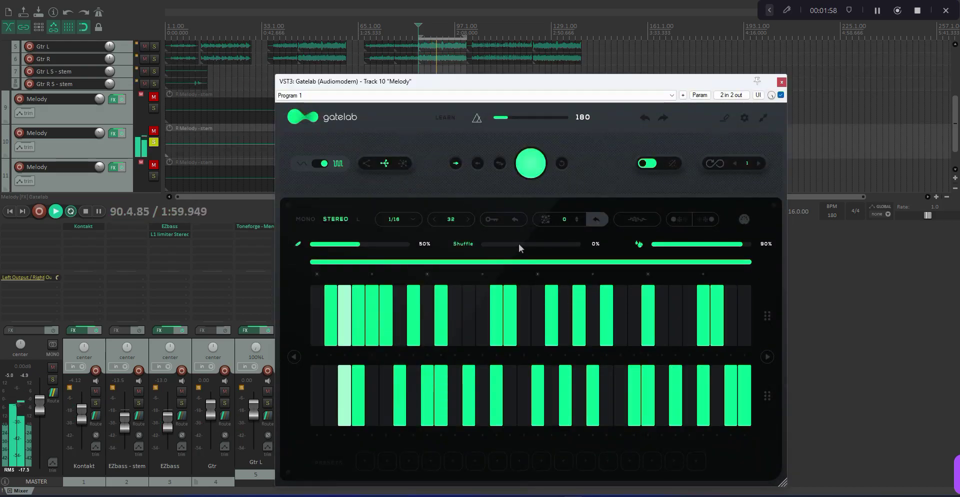
- Generate random gate patterns, including one at the highest complexity, and return the complexity to medium
left_click(531, 163)
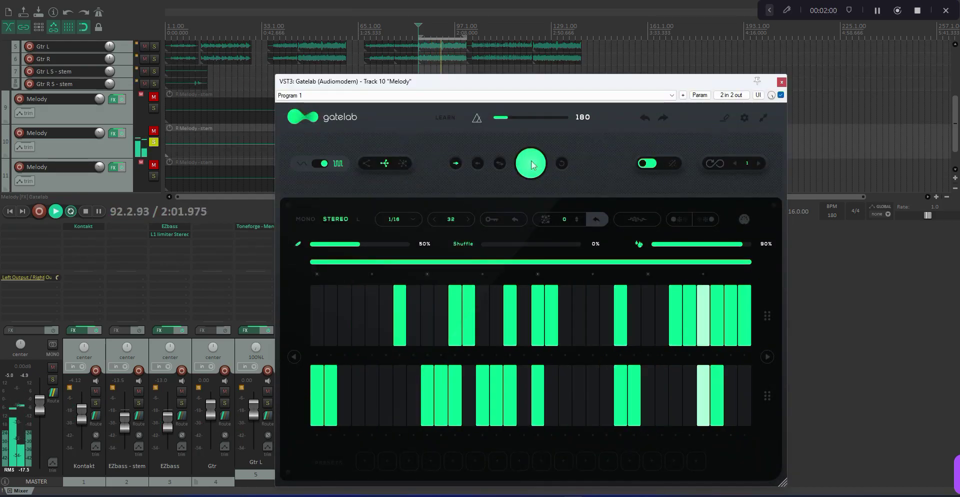
left_click(530, 168)
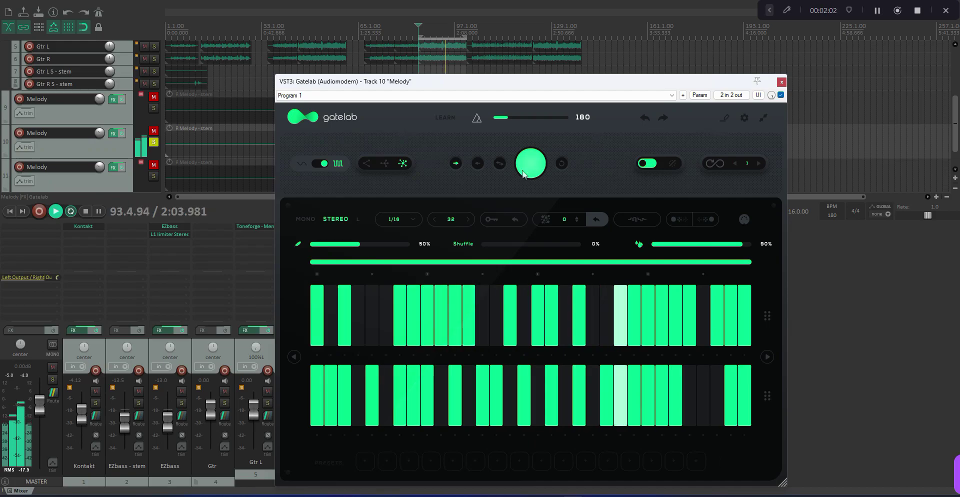
left_click(384, 163)
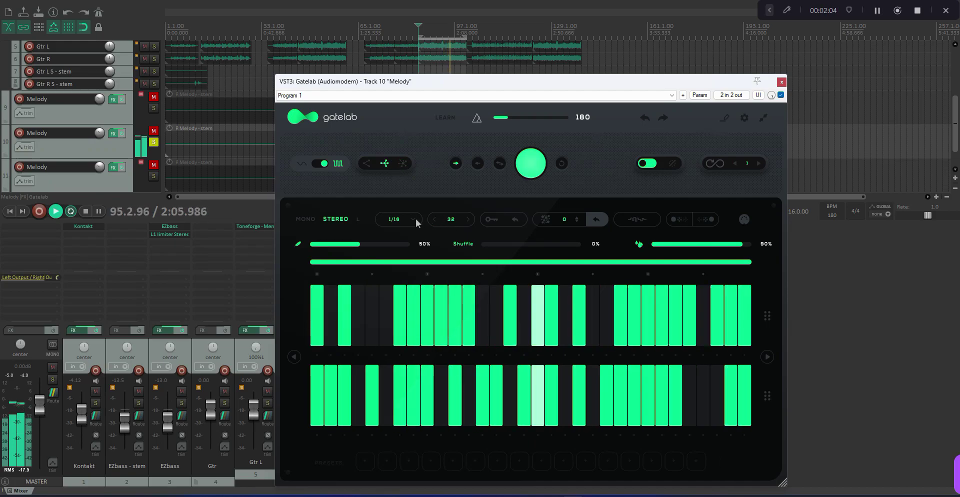
- Set the gate speed to 1/32 and switch the sequencer from on/off steps to variable-level wave mode
left_click(416, 220)
left_click(401, 369)
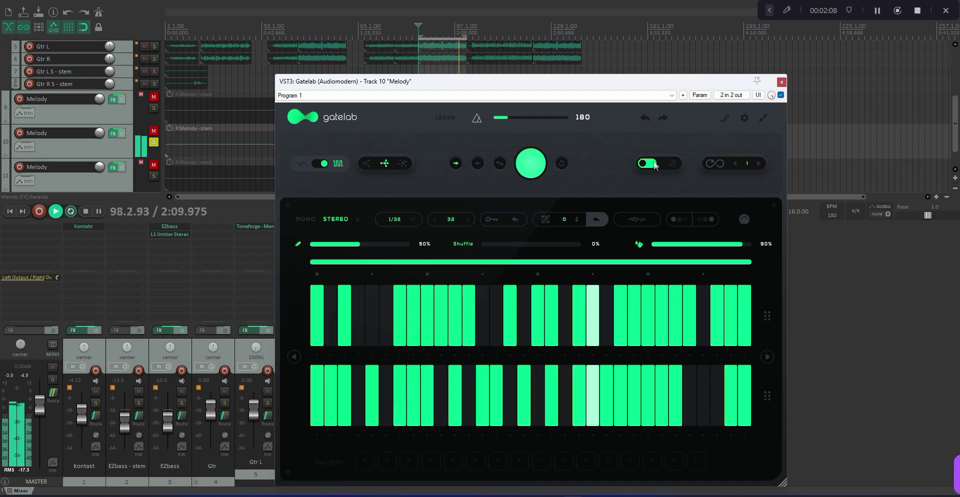
left_click(323, 163)
- Generate several new random variable-level gate patterns for both stereo channels
left_click(542, 169)
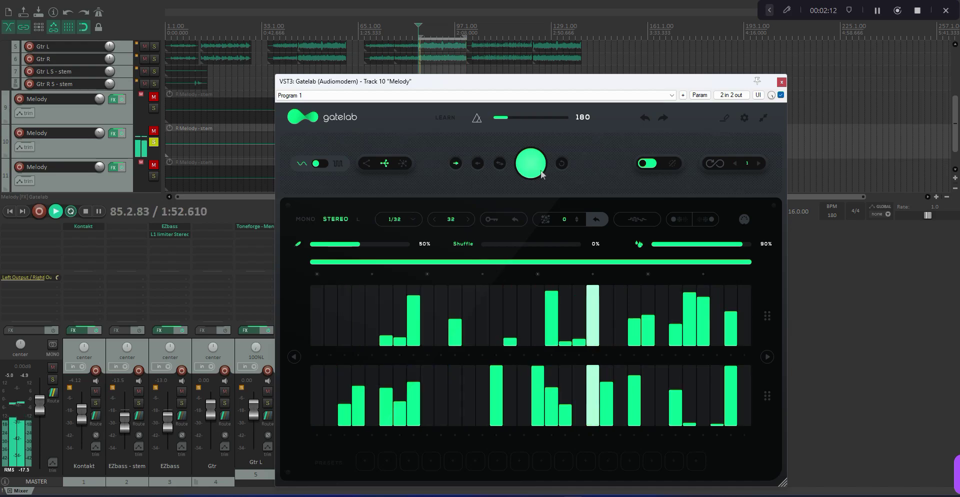
left_click(541, 171)
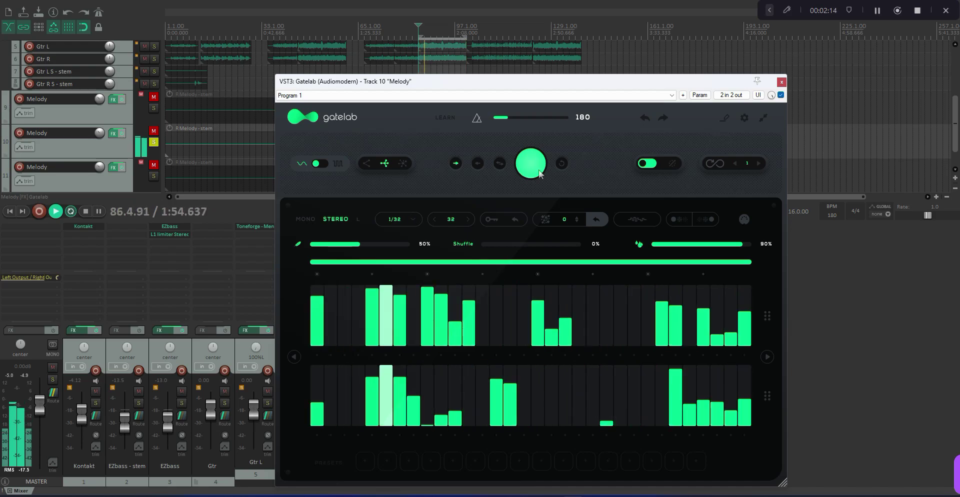
left_click(541, 172)
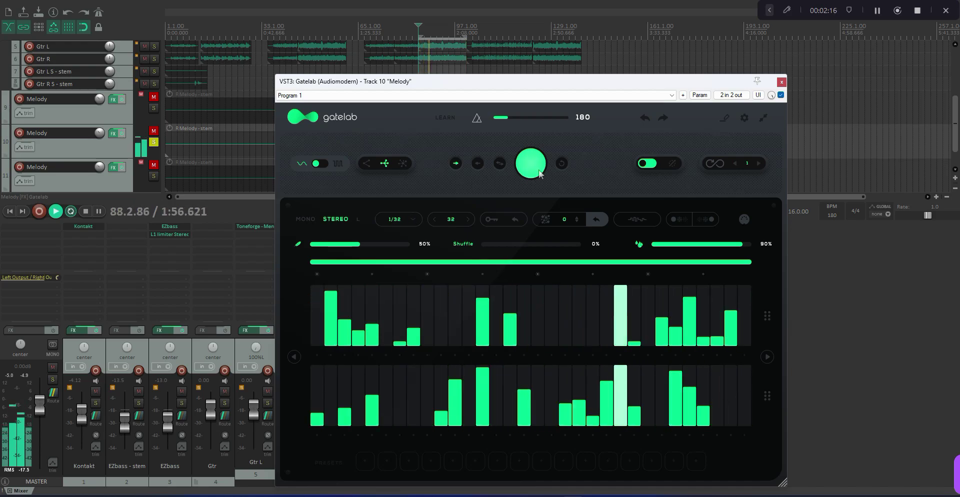
- Add extra steps of varying levels by hand to the Gatelab pattern in both stereo channels
left_click(562, 299)
left_click(551, 312)
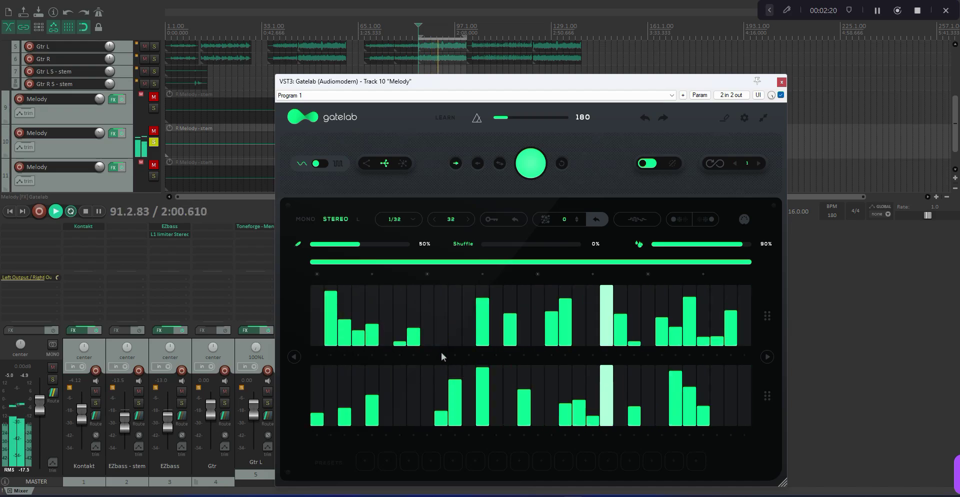
left_click(400, 401)
left_click(423, 401)
left_click(453, 318)
left_click(596, 342)
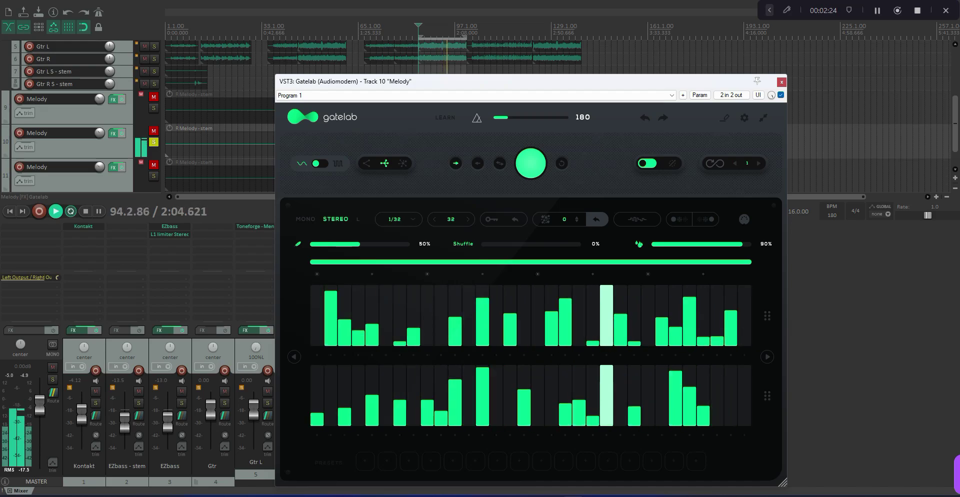
left_click(744, 411)
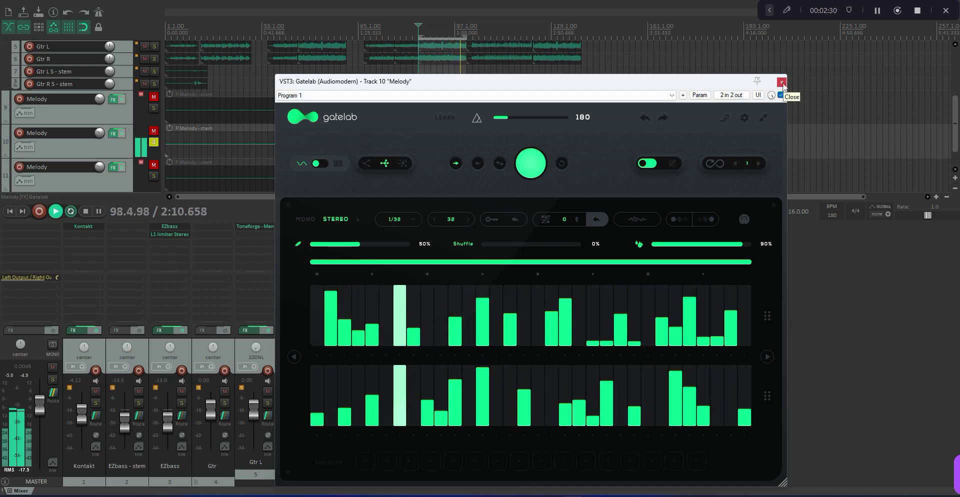
- Set the Gatelab dry/wet mix to 100%, the shuffle to 0% and the smoothing to 45%
left_click_drag(733, 246, 757, 248)
mouse_move(485, 245)
left_mouse_down()
mouse_move(637, 250)
mouse_move(472, 243)
left_mouse_up()
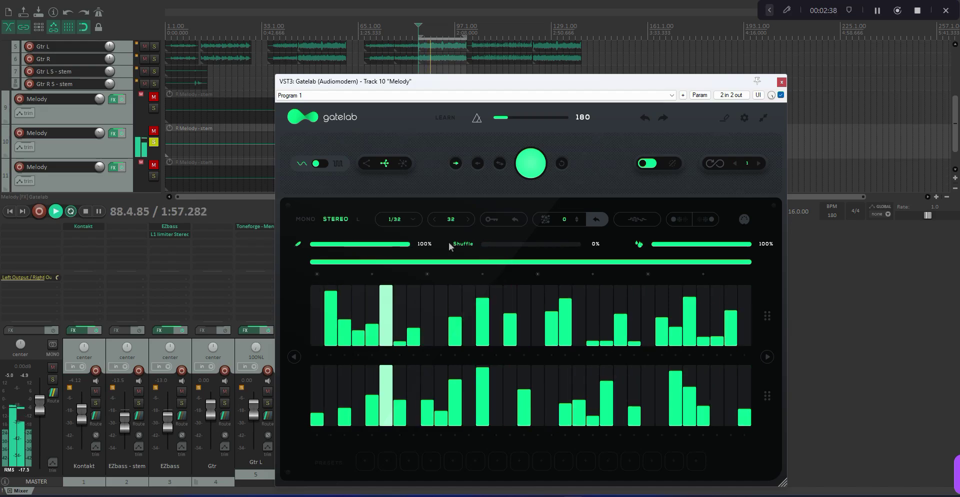
left_click_drag(408, 244, 356, 243)
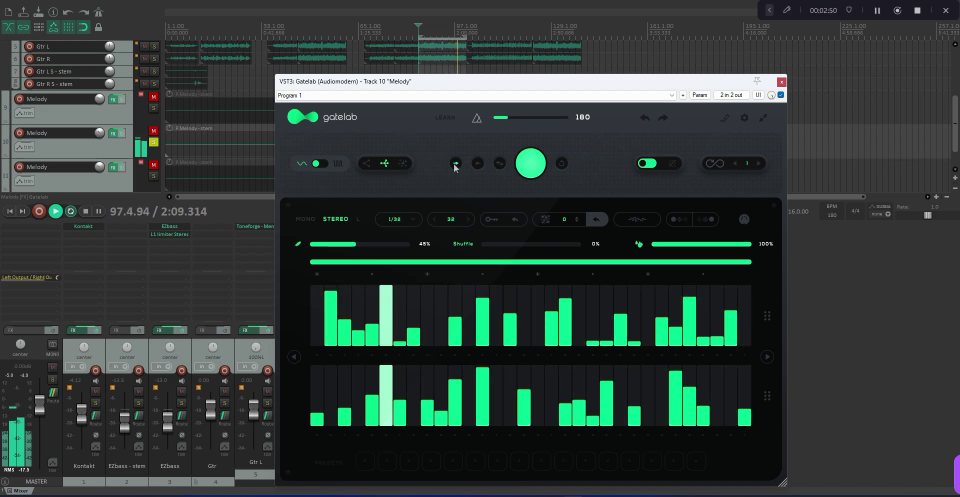
- Replace the gate sequence with a new random pattern and add extra steps of varying levels by hand in both channels
left_click(562, 163)
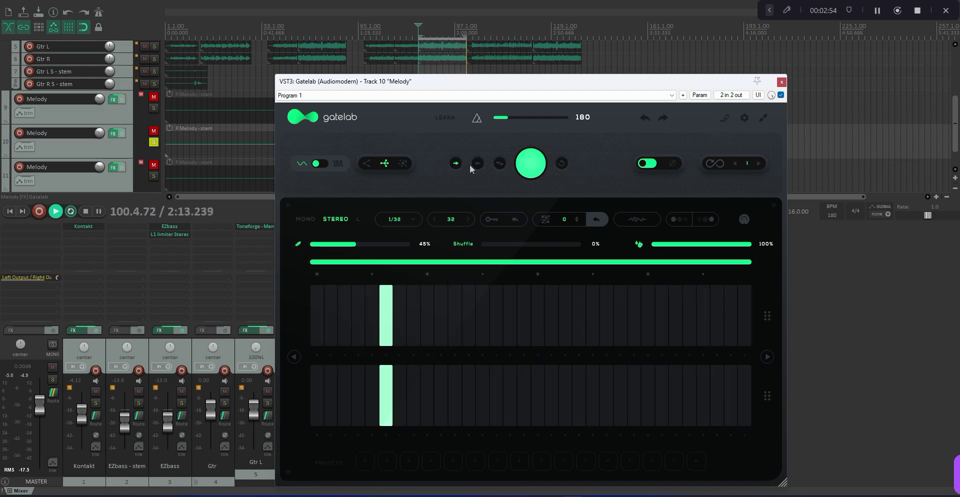
left_click(531, 163)
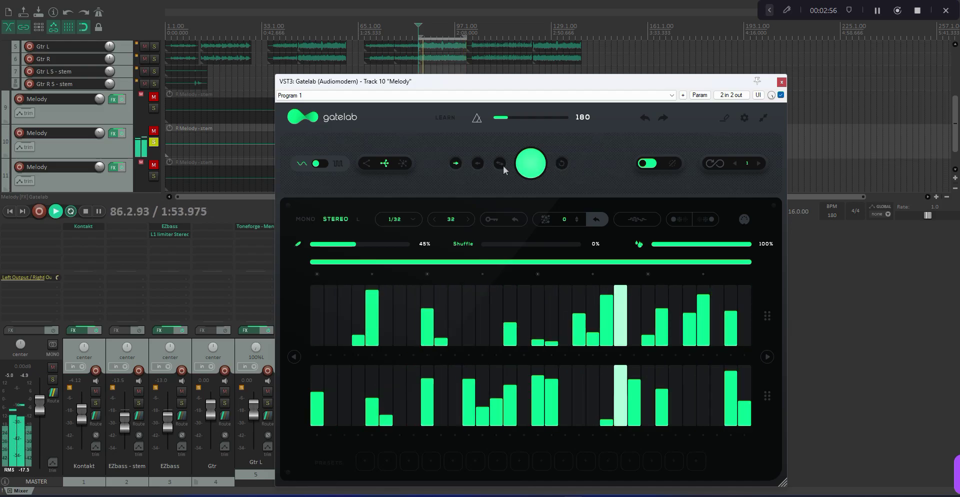
left_click(331, 339)
left_click(344, 413)
left_click(455, 415)
left_click(468, 326)
left_click(565, 310)
left_click(689, 404)
left_click(565, 413)
left_click(579, 366)
left_click(593, 415)
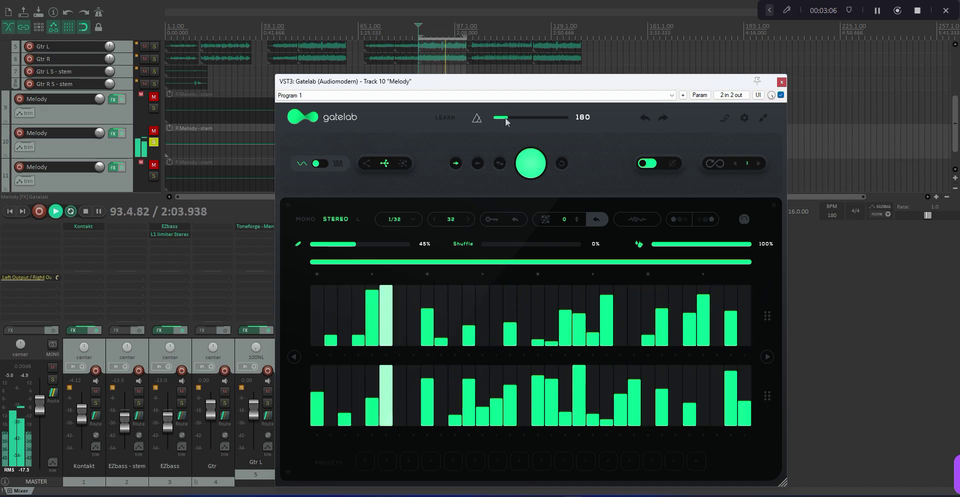
- Try a gate speed of 1/64 and settle on 1/16
left_click(413, 219)
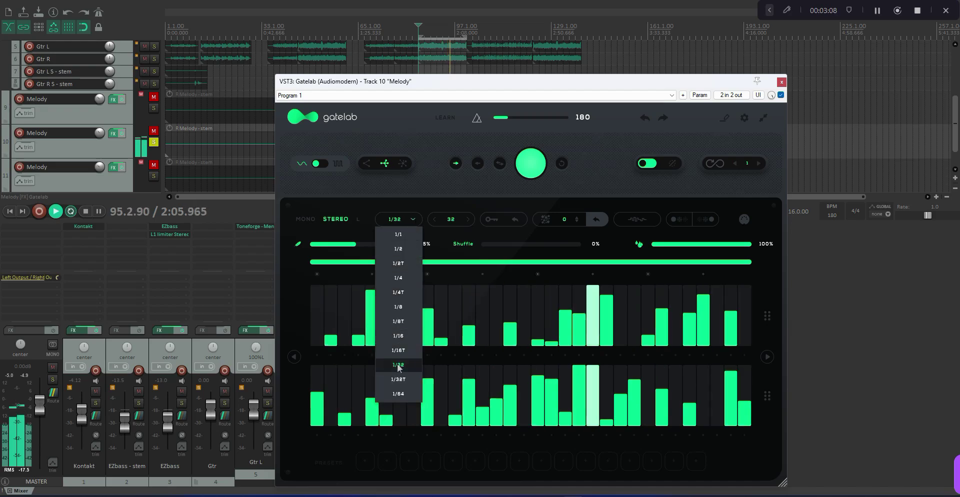
left_click(398, 393)
left_click(402, 219)
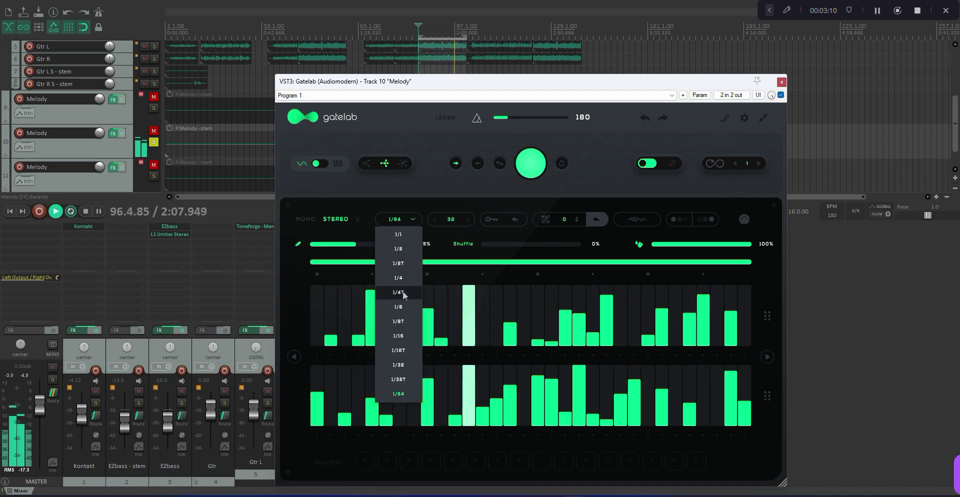
left_click(398, 335)
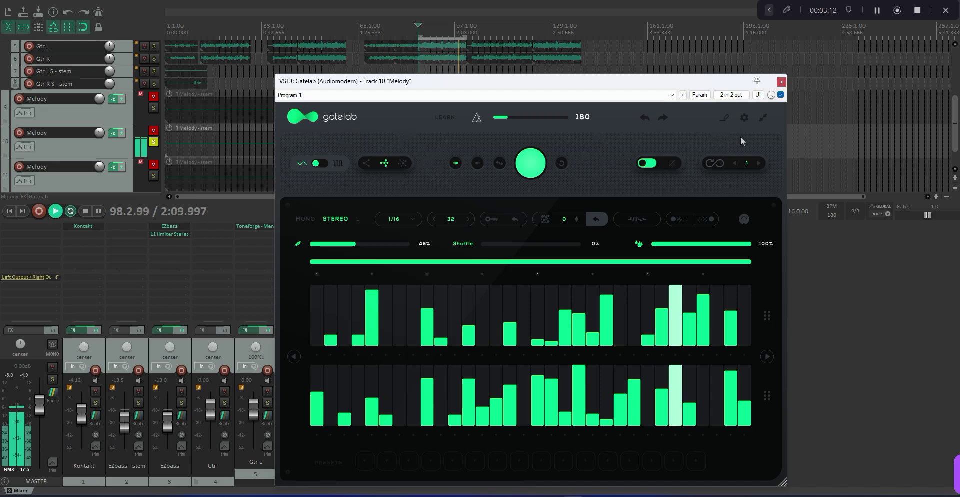
- Close Gatelab, unsolo and unmute Melody track 10 in the full mix, and raise its volume slightly
left_click(782, 82)
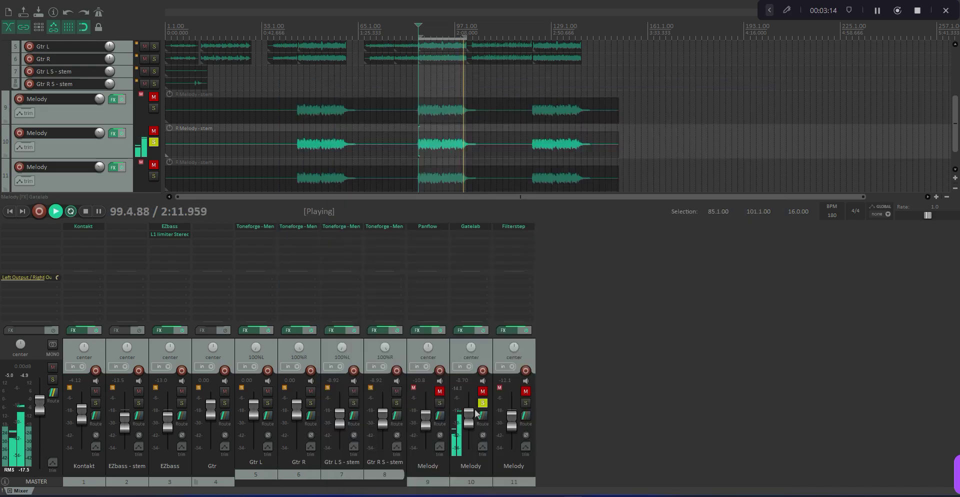
left_click(483, 403)
left_click(482, 391)
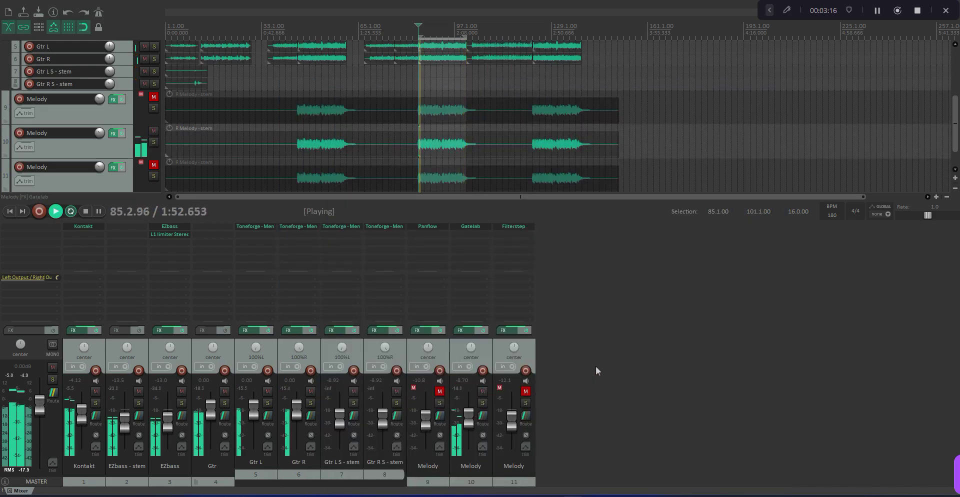
scroll(468, 423, "up", 3)
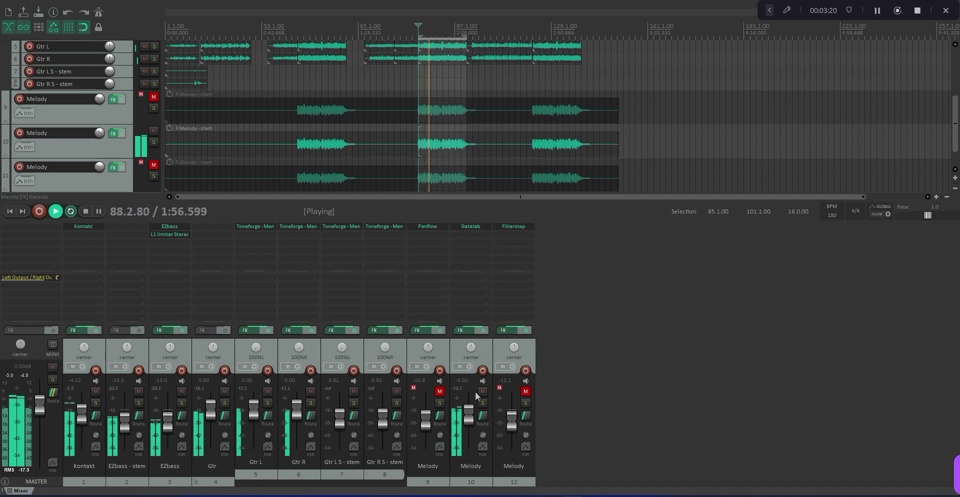
- Reopen Gatelab on Melody track 10 and generate new random variable-level gate patterns within the full mix
left_click(482, 229)
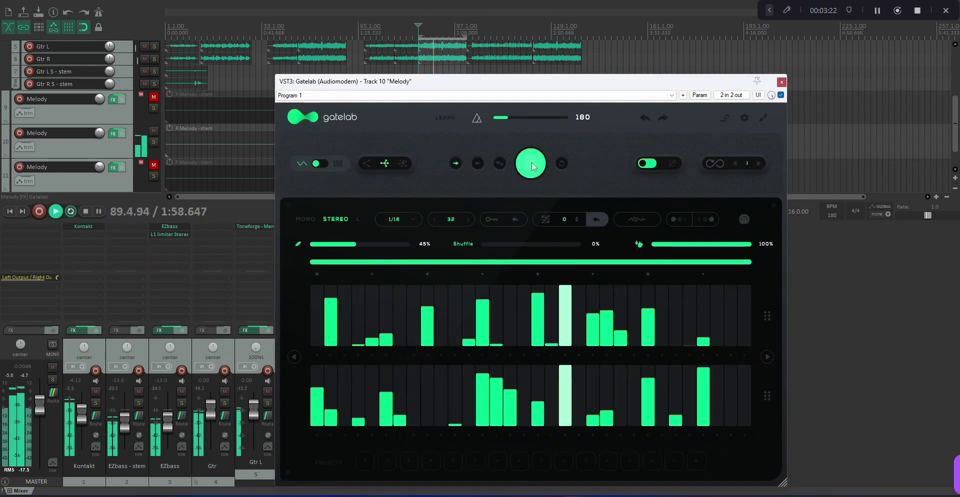
left_click(533, 167)
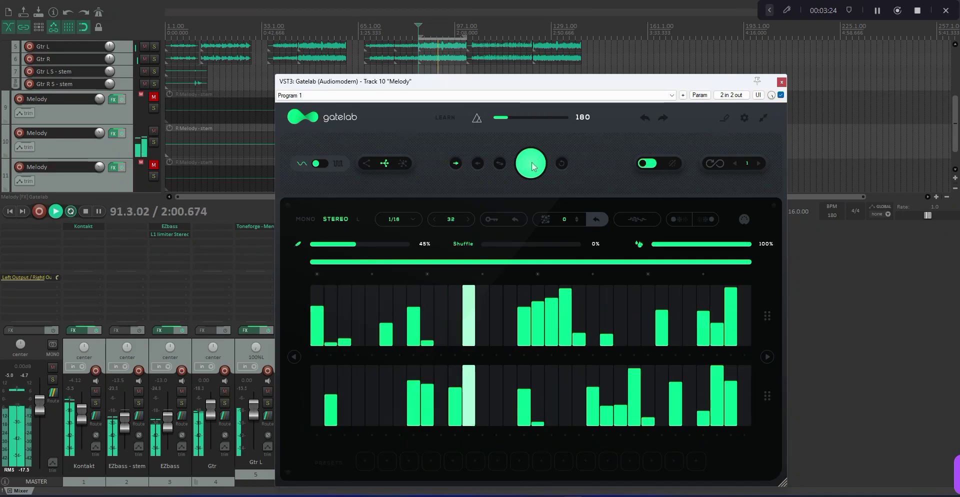
left_click(533, 167)
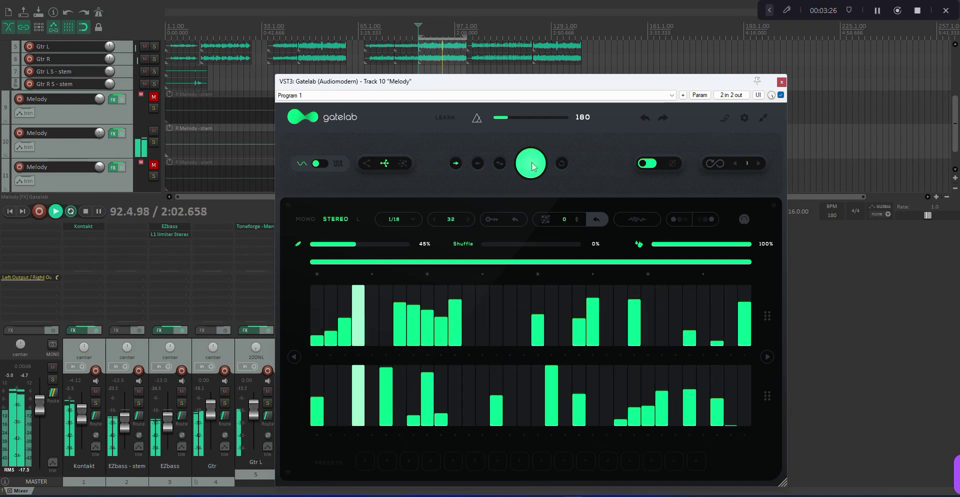
- Switch the sequencer to on/off steps and generate several random gate patterns for both channels
left_click(320, 163)
left_click(527, 169)
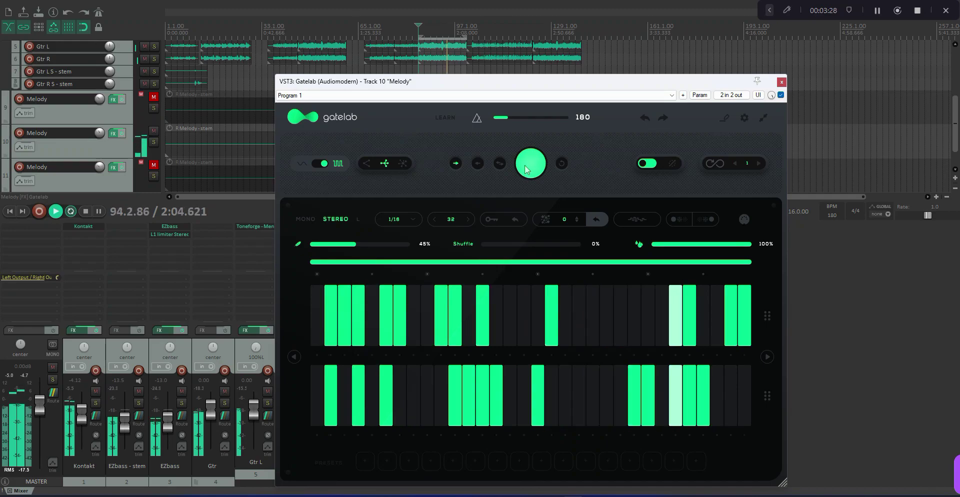
left_click(526, 169)
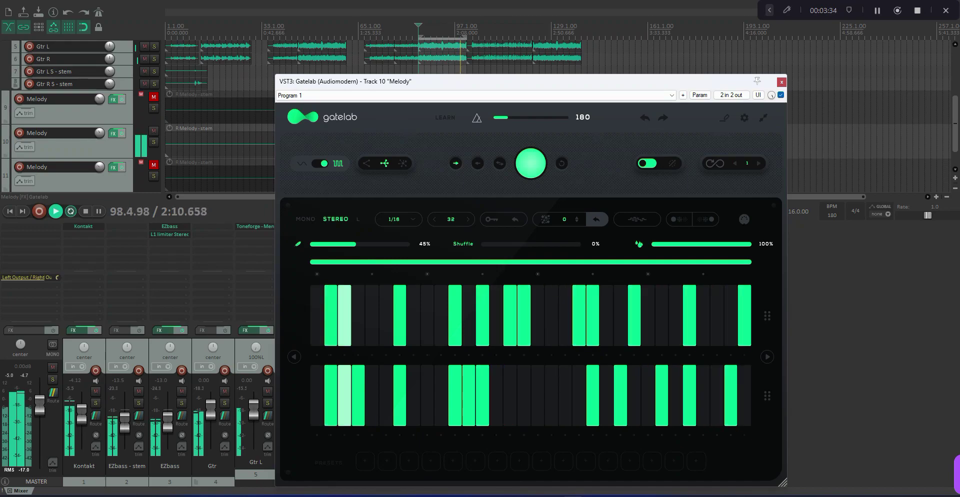
left_click(530, 168)
left_click(531, 168)
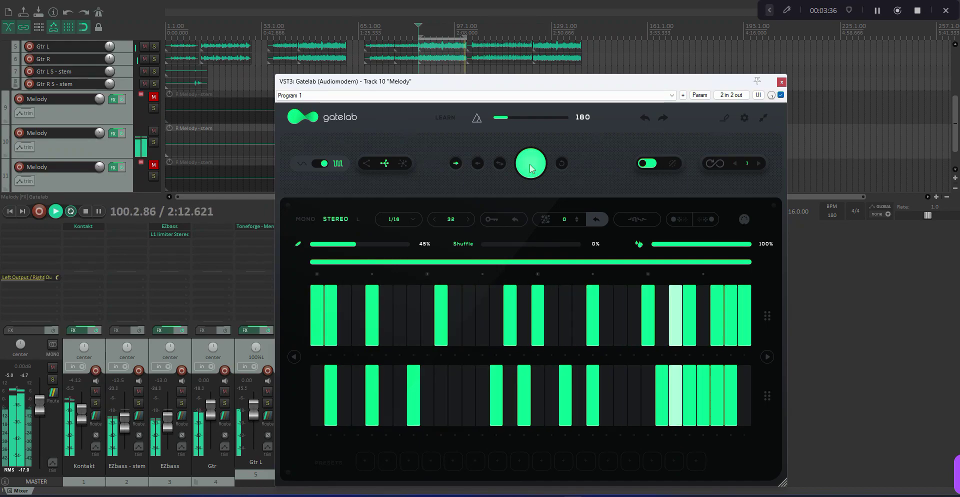
- Review Gatelab's MIDI settings, shrink the plug-in to its smaller size and close it
left_click(724, 119)
left_click(745, 119)
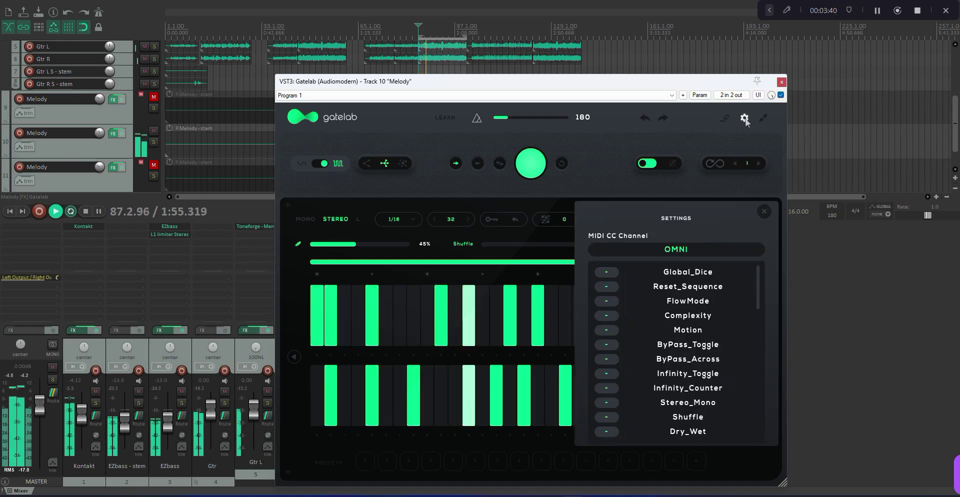
left_click(744, 119)
left_click(761, 118)
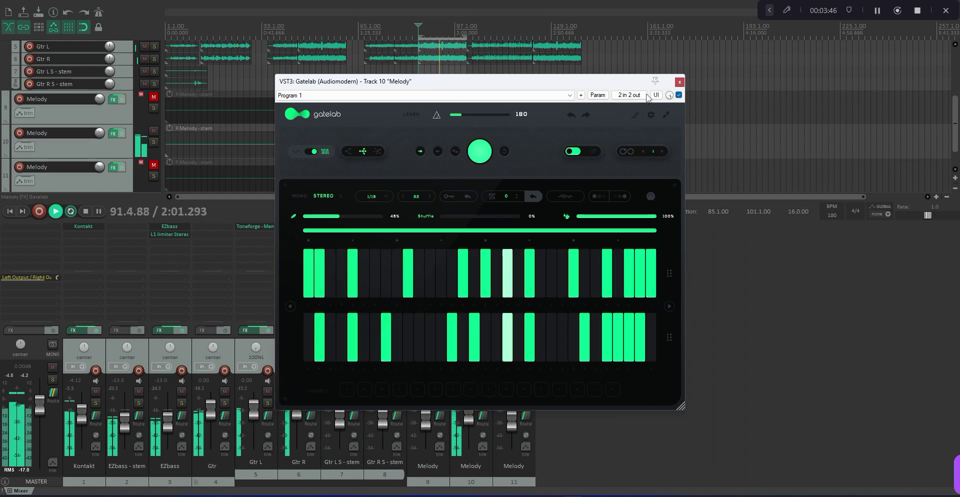
left_click(679, 82)
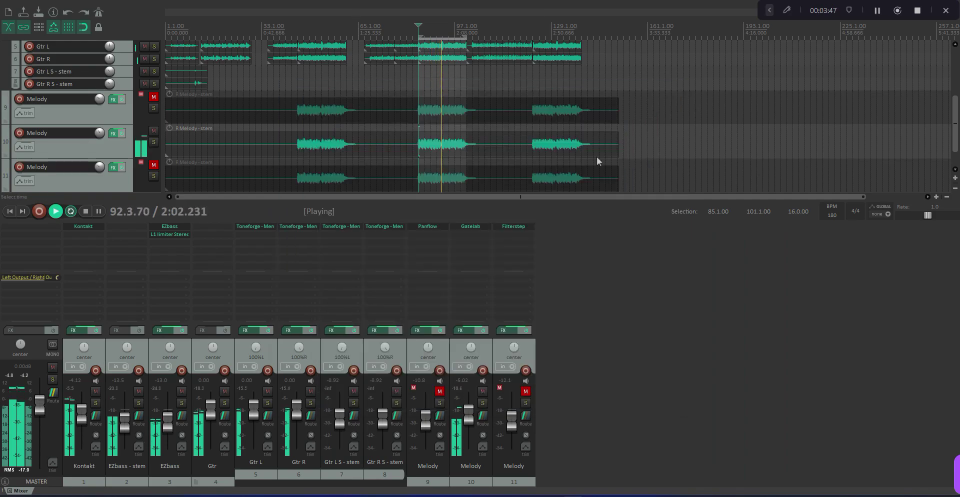
- Mute Melody track 10, solo Melody track 11 and open its Filterstep effect
left_click(482, 403)
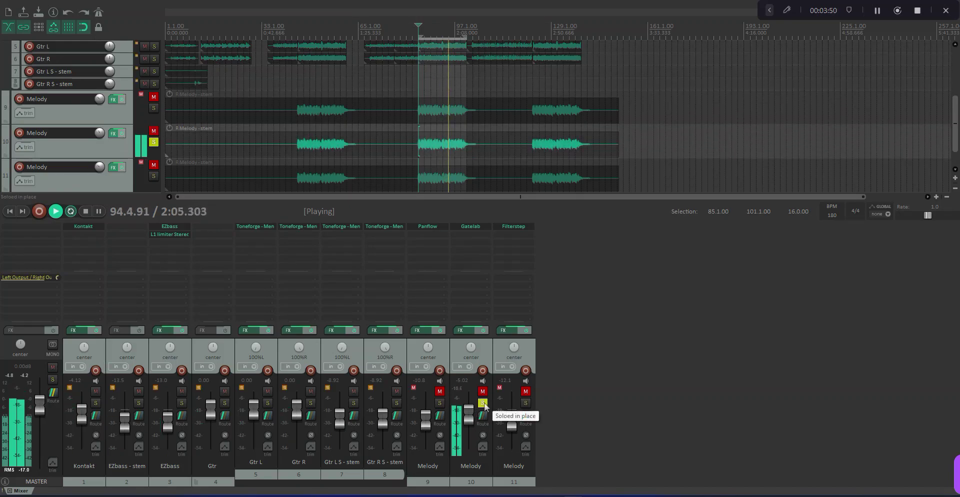
left_click(483, 403)
left_click(526, 403)
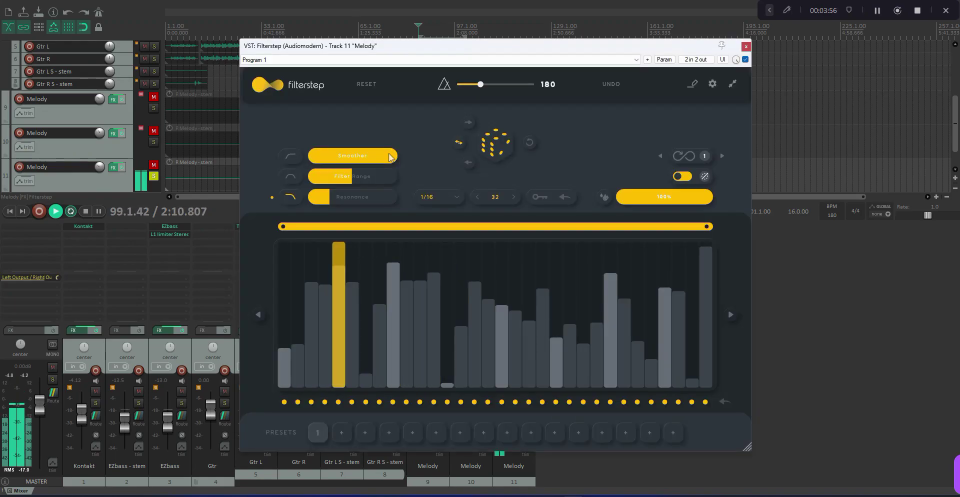
- Lower Filterstep's smoothing and filter range, raise the resonance, hold the dry/wet mix at 100% and try the 1/64 speed
left_click_drag(391, 157, 337, 200)
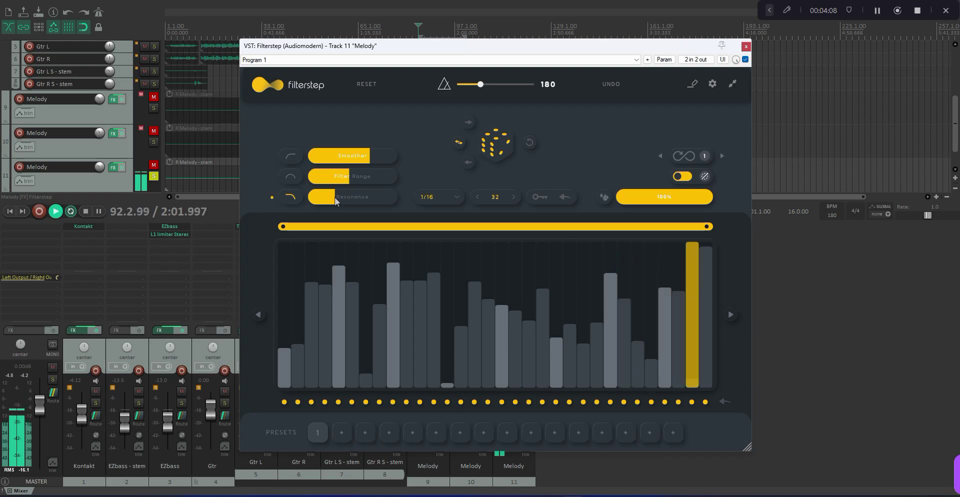
mouse_move(711, 198)
left_mouse_down()
mouse_move(694, 198)
mouse_move(728, 198)
left_mouse_up()
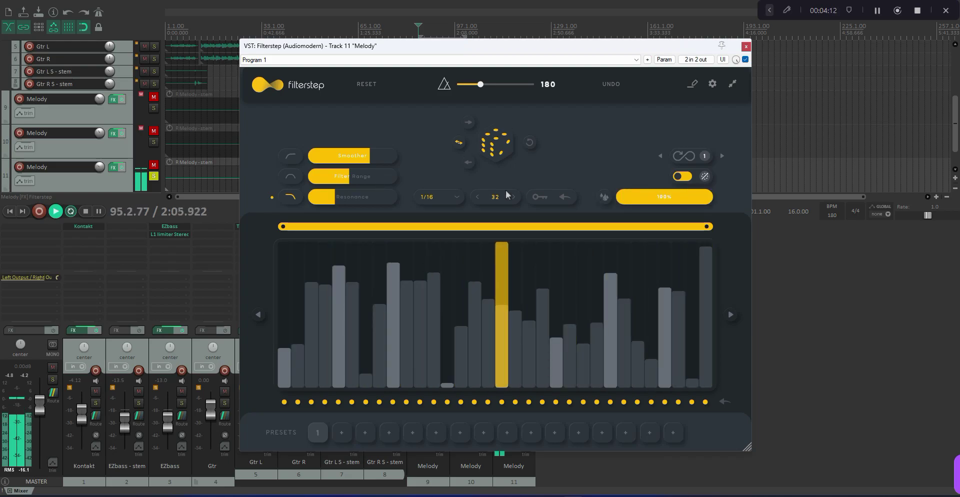
left_click(459, 196)
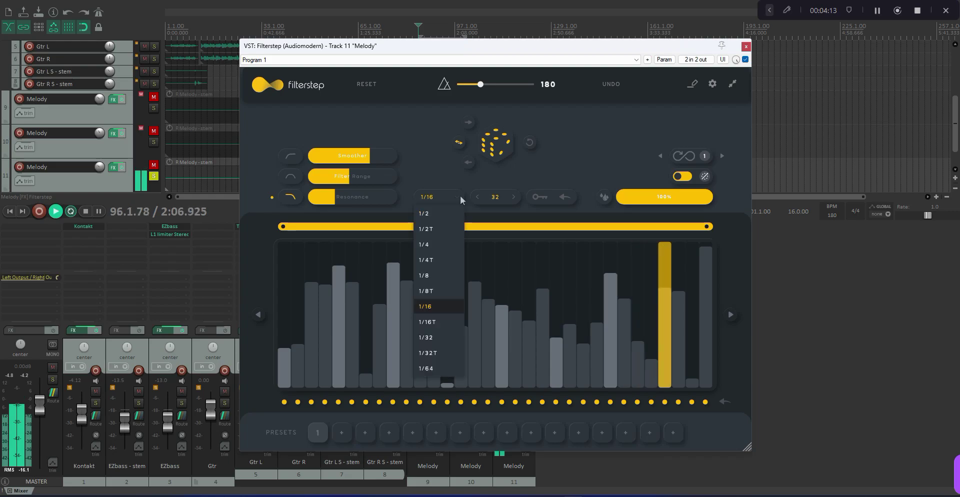
left_click(445, 365)
- Recall Filterstep preset 1 and store new random filter patterns in preset slots 2 and 3
left_click(317, 434)
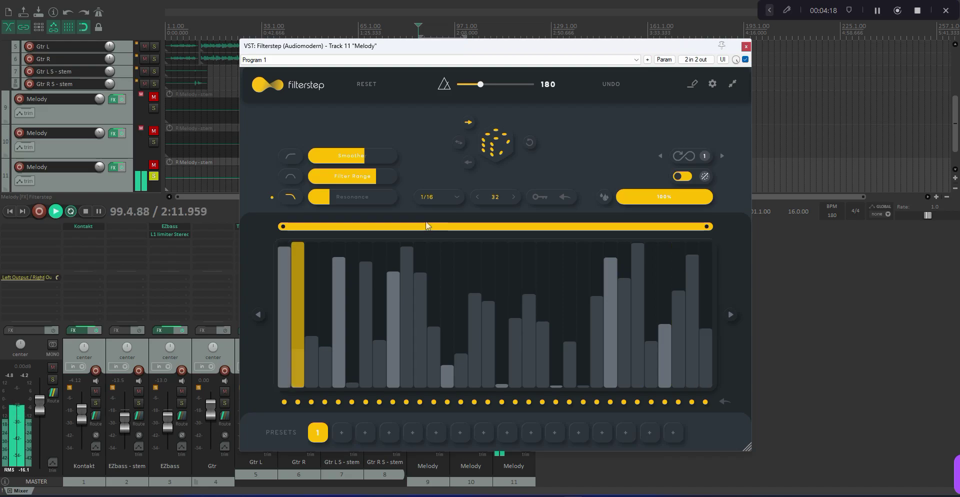
left_click(346, 429)
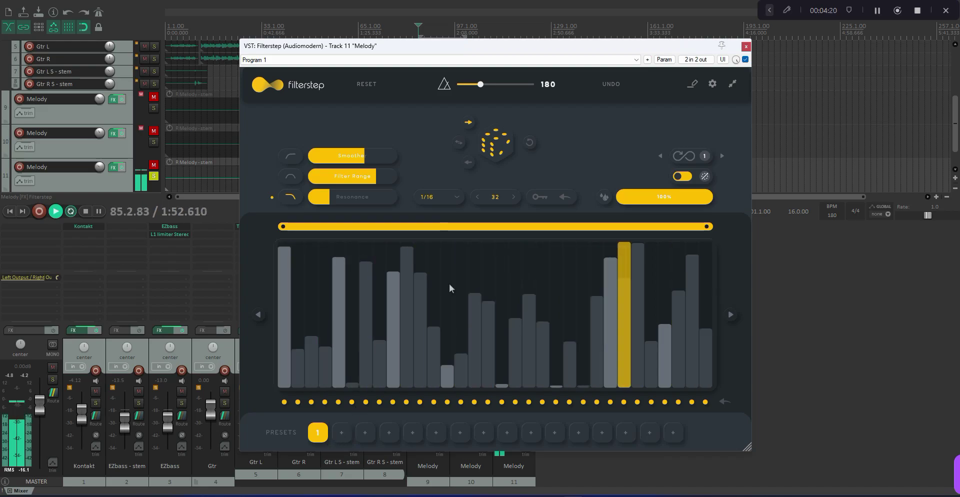
left_click(494, 157)
left_click(365, 433)
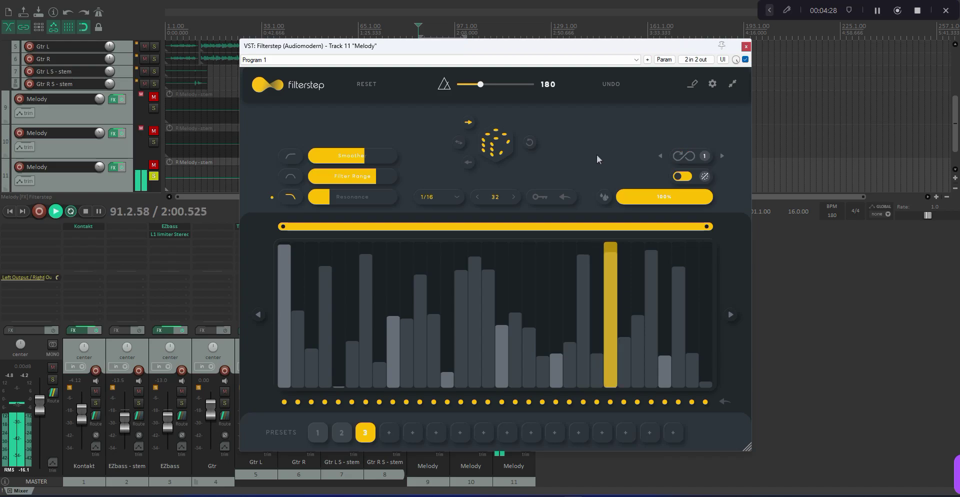
- Set preset 3's speed to 1/32 and its playback direction to back-and-forth after trying backward playback
left_click(459, 143)
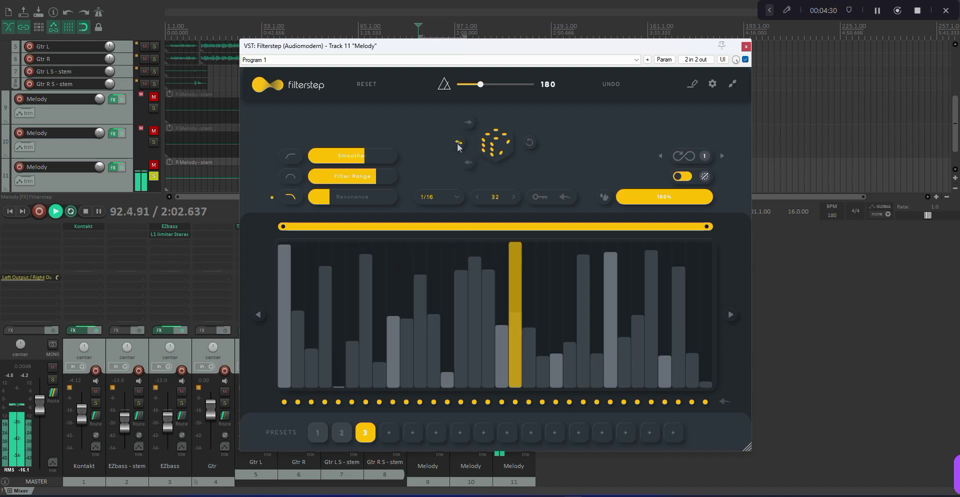
left_click(436, 197)
left_click(432, 336)
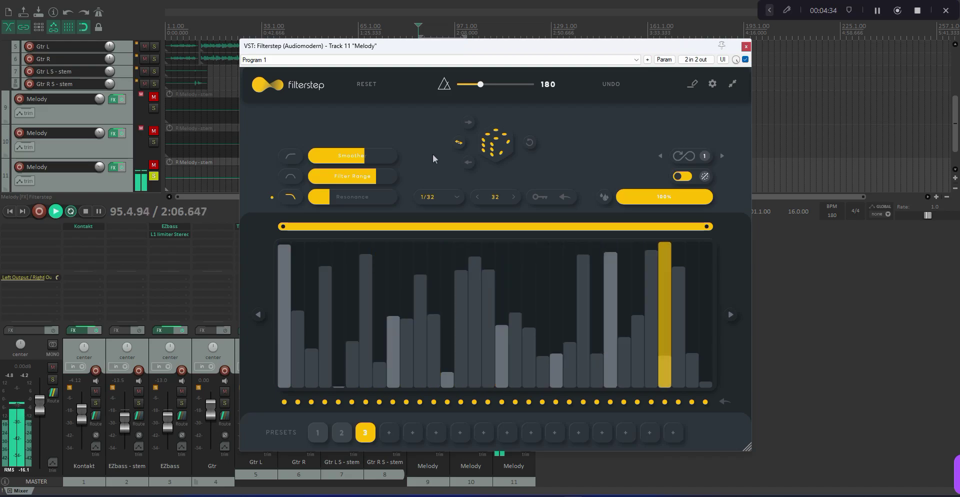
left_click(468, 163)
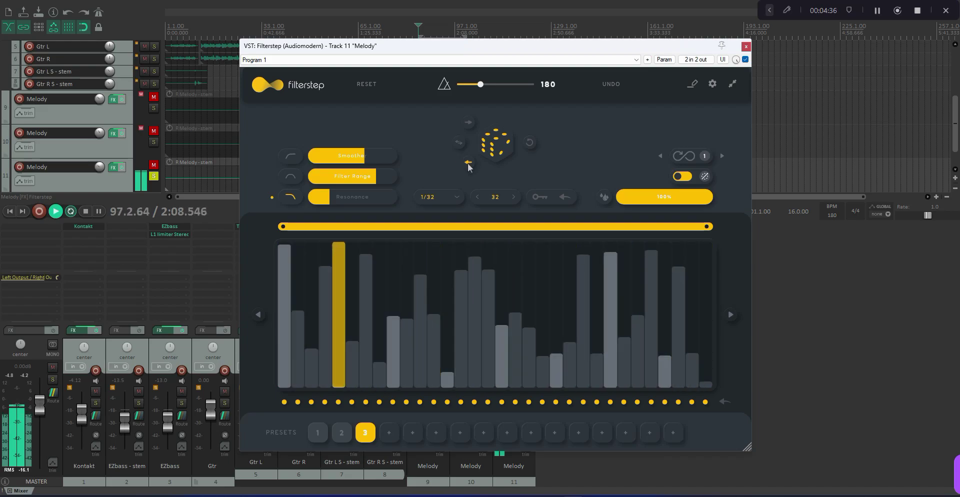
left_click(458, 142)
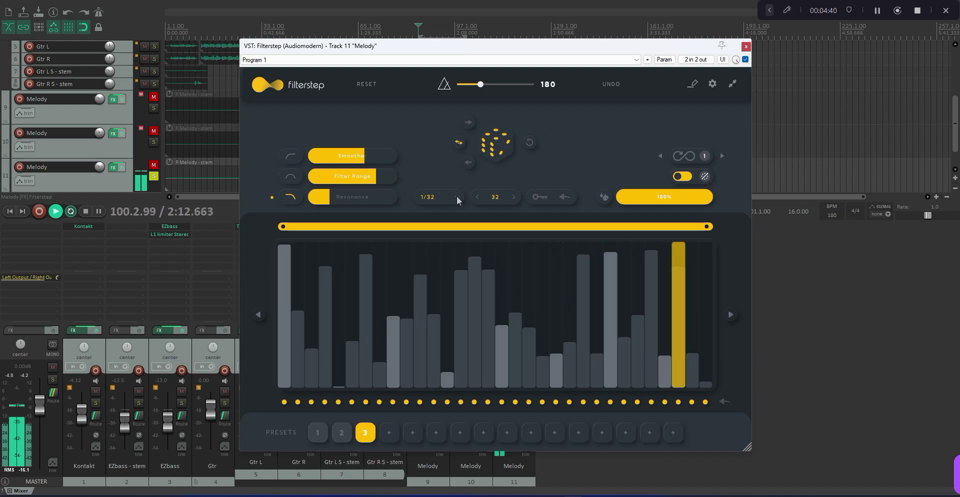
- Review Filterstep's saved presets list and its MIDI CC channel and mapping settings
left_click(676, 85)
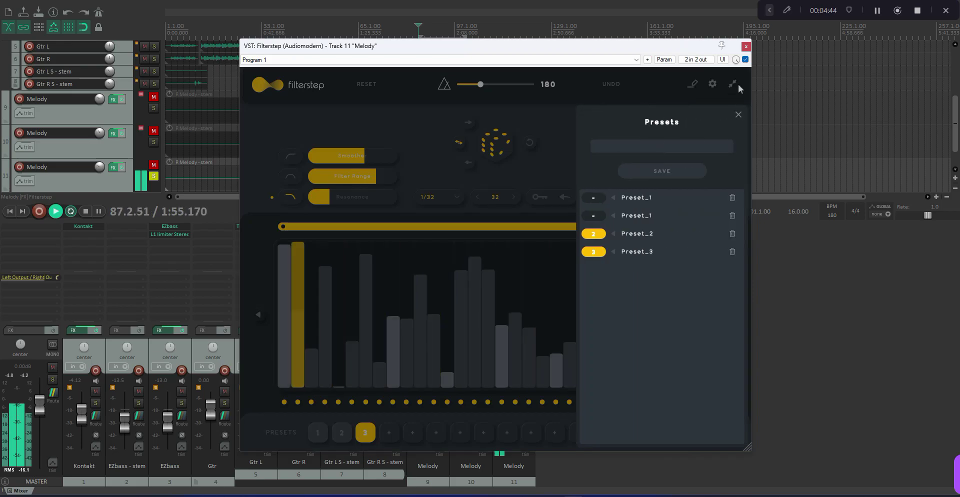
left_click(738, 115)
left_click(713, 83)
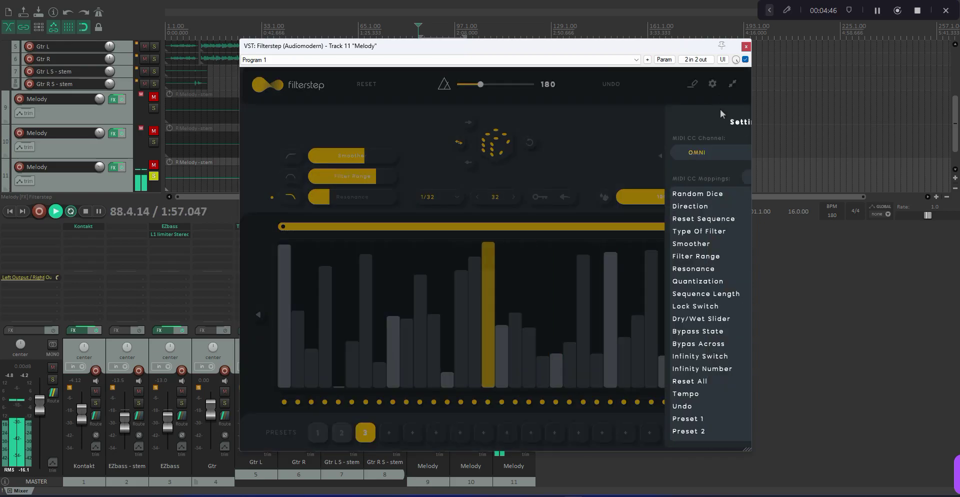
scroll(698, 271, "down", 5)
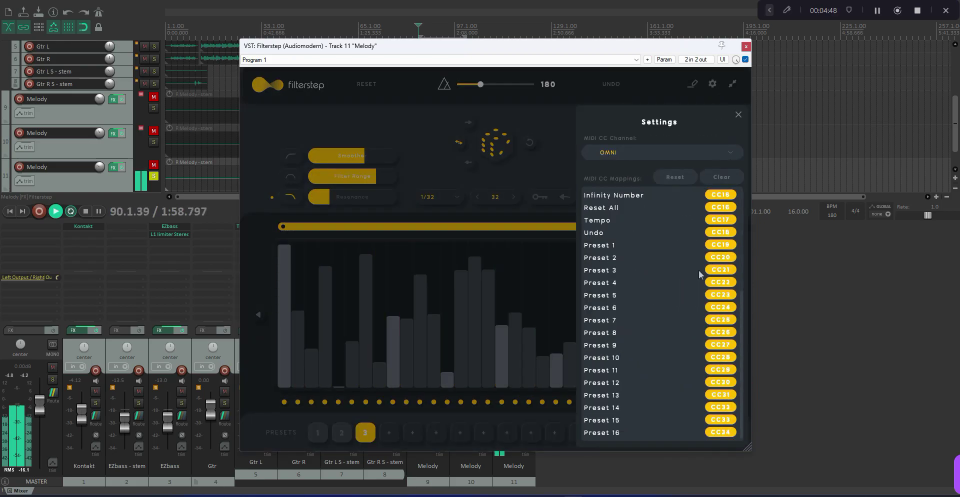
scroll(692, 279, "up", 5)
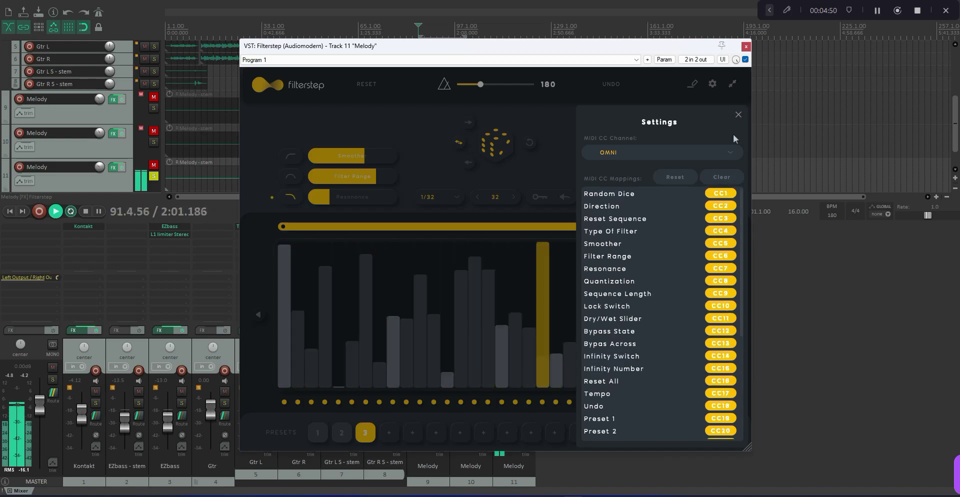
left_click(738, 114)
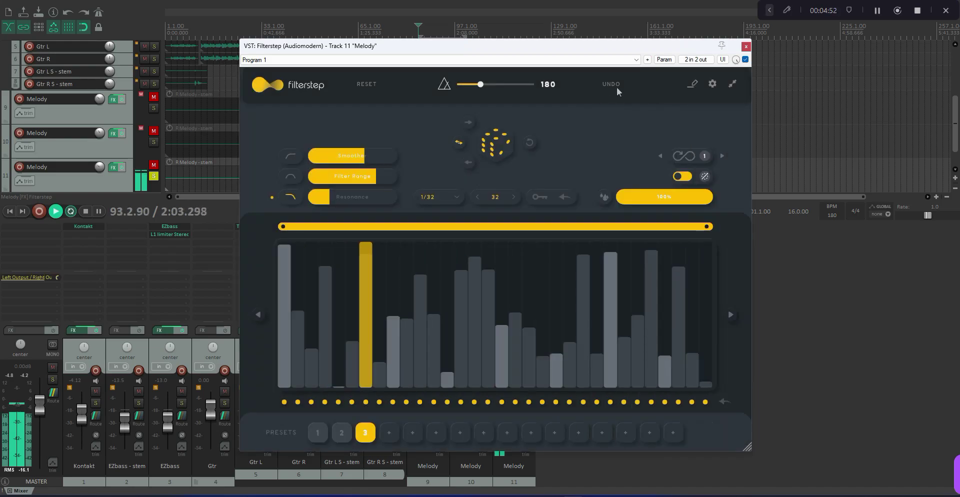
- Undo Filterstep's recent speed and direction changes, try a nearly dry mix and return the dry/wet mix to 100%
left_click(616, 85)
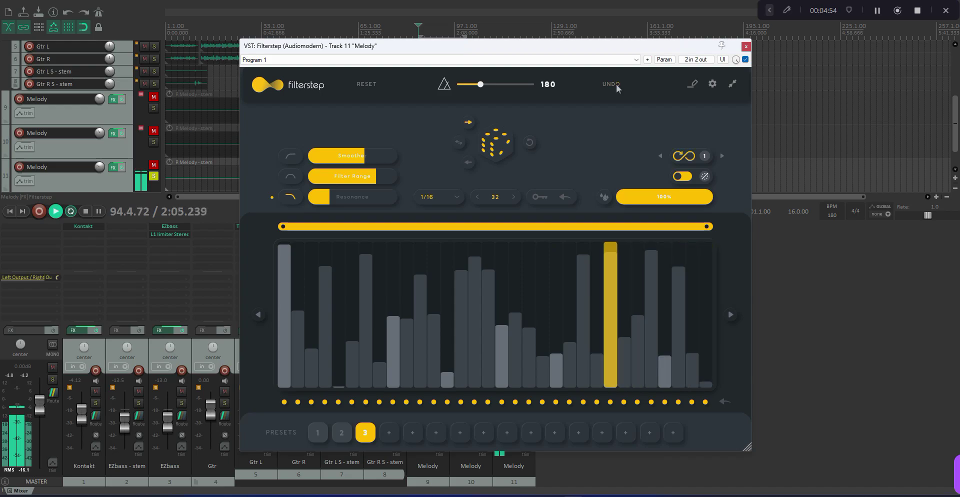
left_click(618, 198)
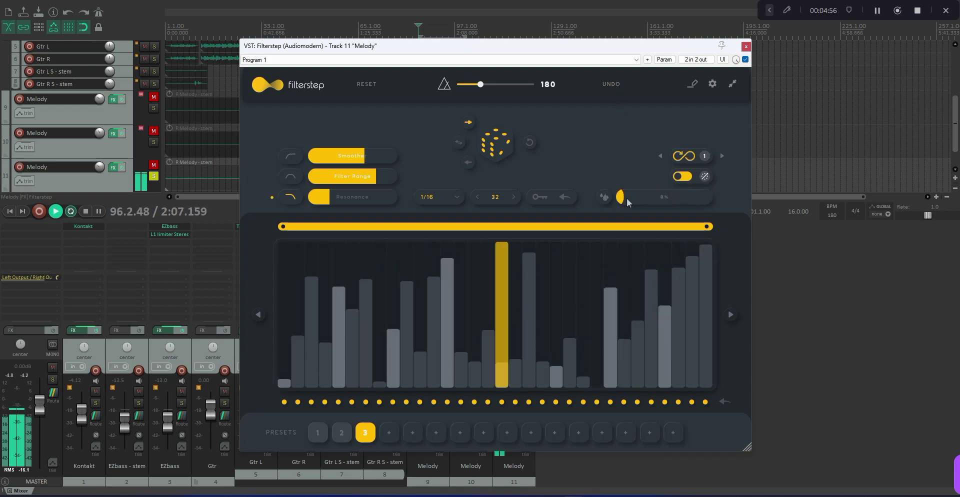
left_click_drag(618, 199, 724, 197)
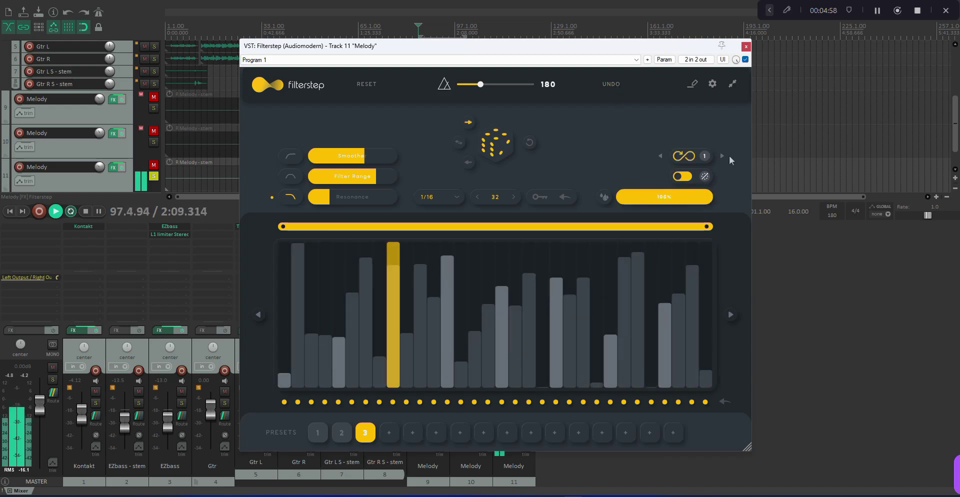
- Close Filterstep, unsolo Melody track 11 and lower its volume slightly to fit the full mix
left_click(746, 46)
left_click(525, 403)
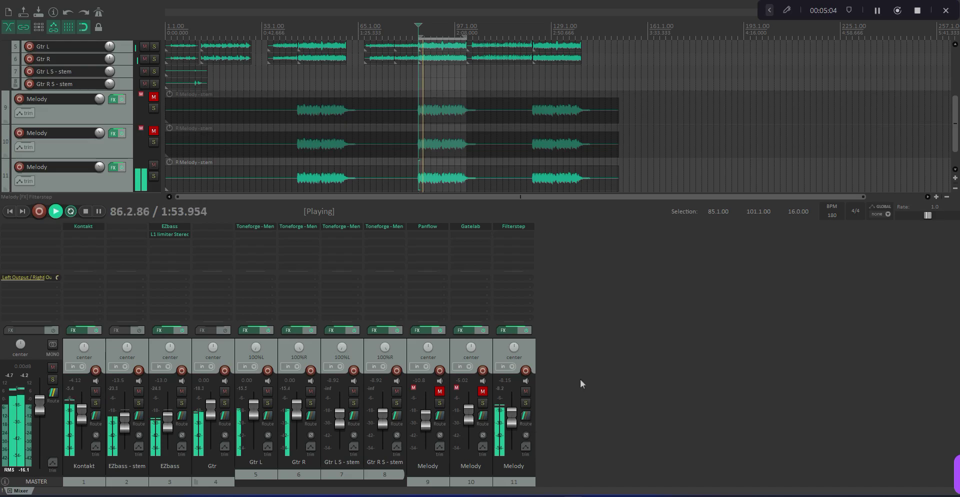
left_click_drag(511, 419, 512, 423)
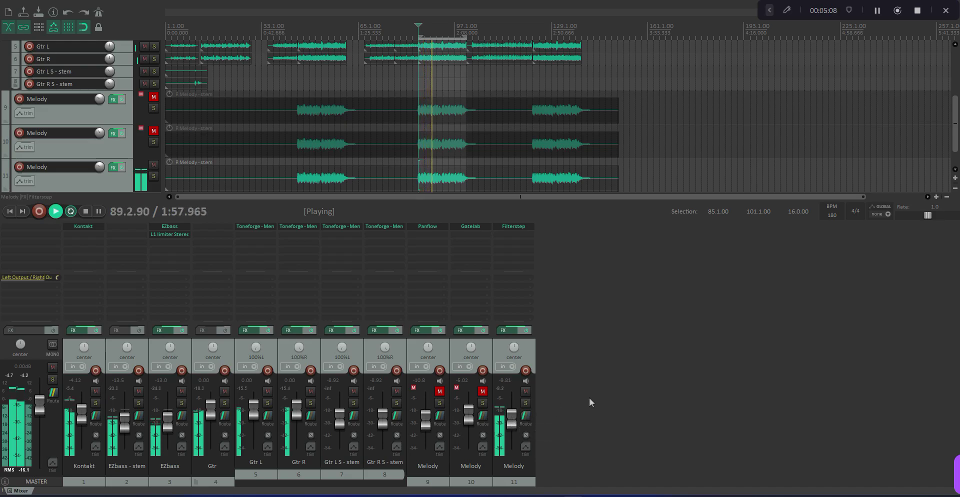
- Mute Melody track 11, audition track 10 unmuted in the mix, mute it again and unmute Melody track 9
left_click(526, 391)
left_click(483, 391)
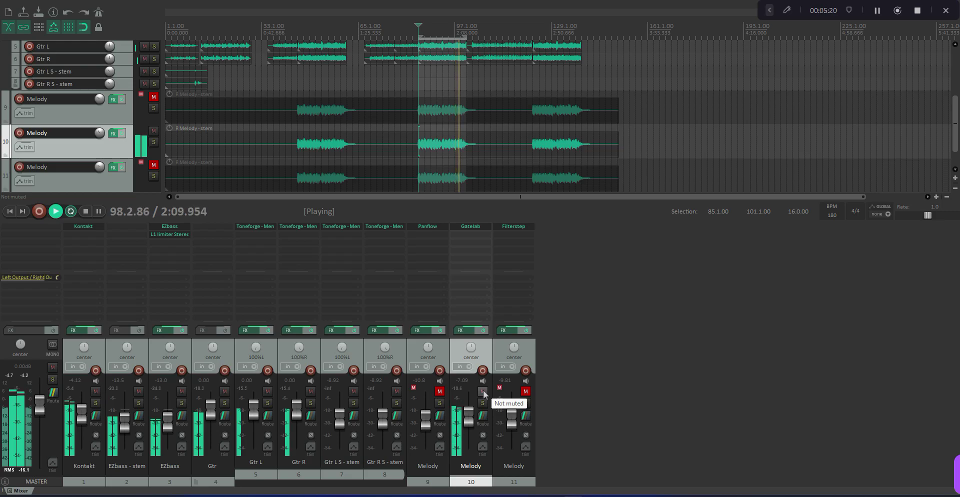
left_click(483, 392)
left_click(440, 393)
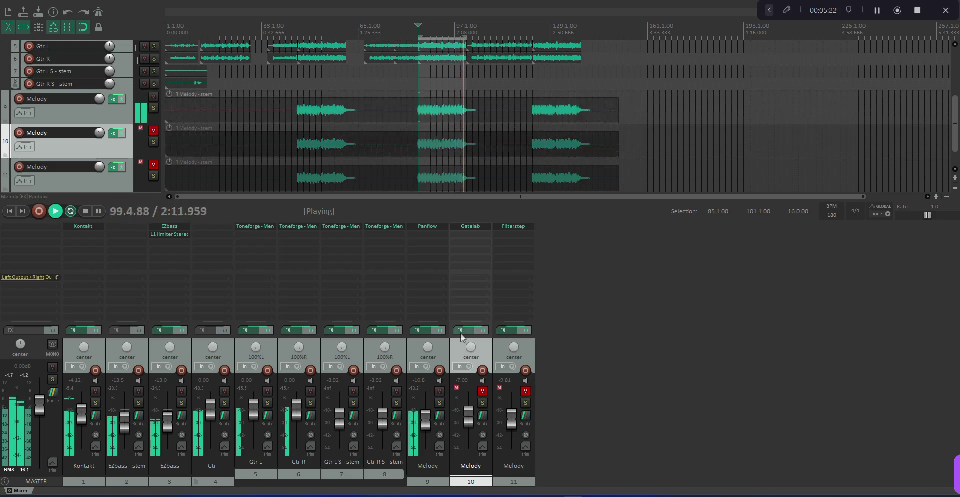
- Solo Melody tracks 9, 10 and 11 one at a time to compare them, leaving all three muted and unsoloed
left_click(440, 404)
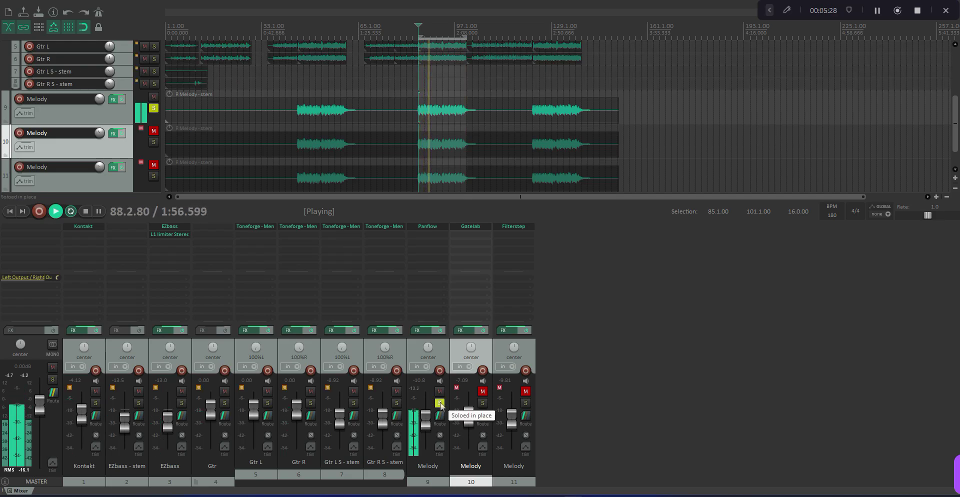
left_click(440, 404)
left_click(483, 403)
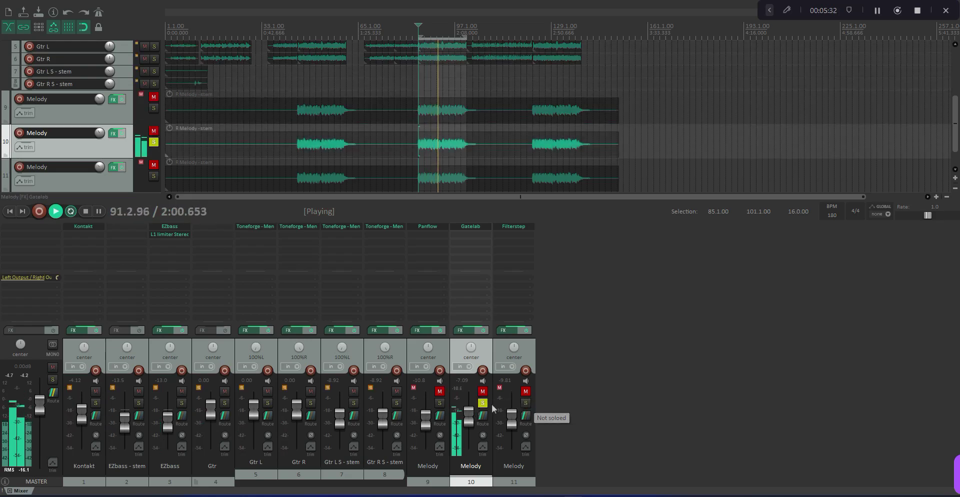
left_click(483, 403)
left_click(526, 403)
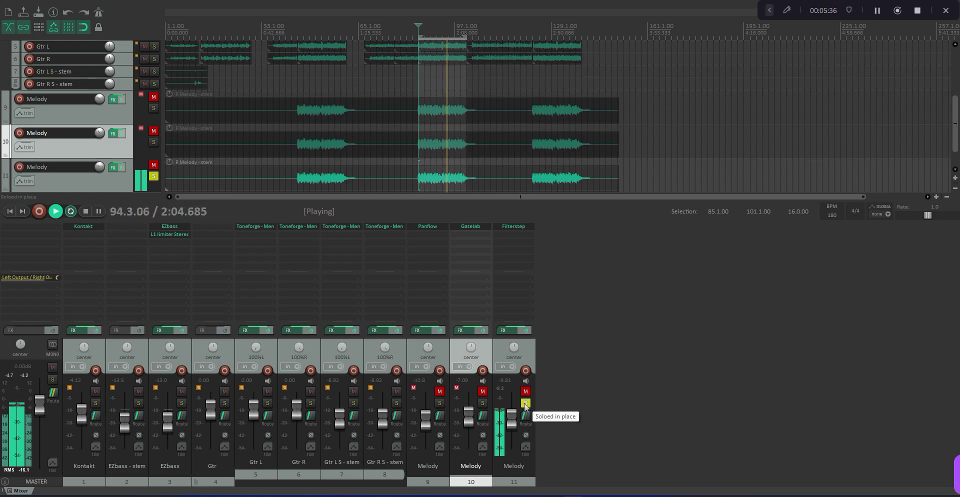
left_click(525, 404)
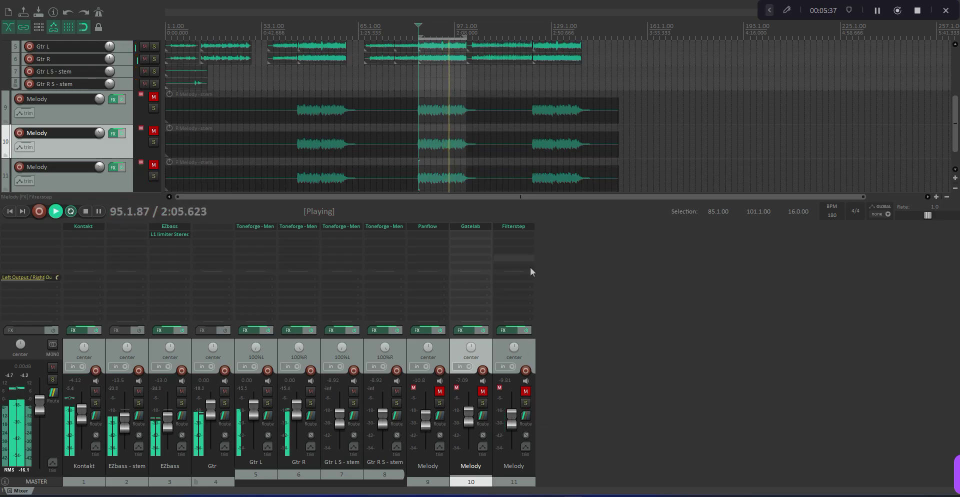
- Reopen Filterstep, Gatelab and Panflow one after another, leaving the Panflow window open near the middle of the screen
left_click(530, 226)
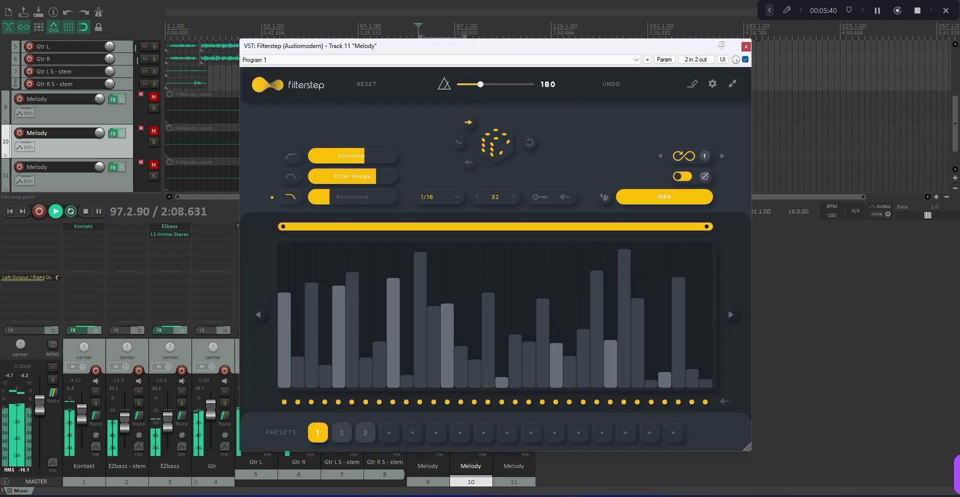
left_click(746, 47)
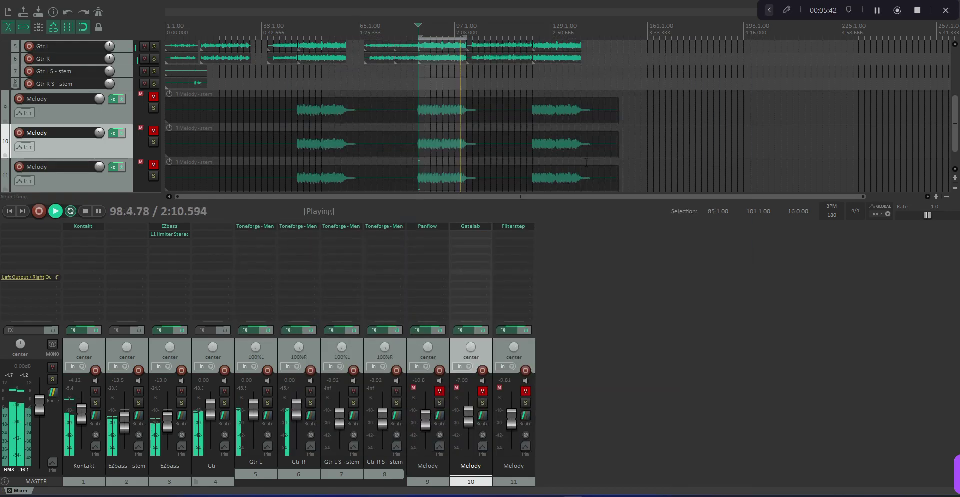
left_click(488, 228)
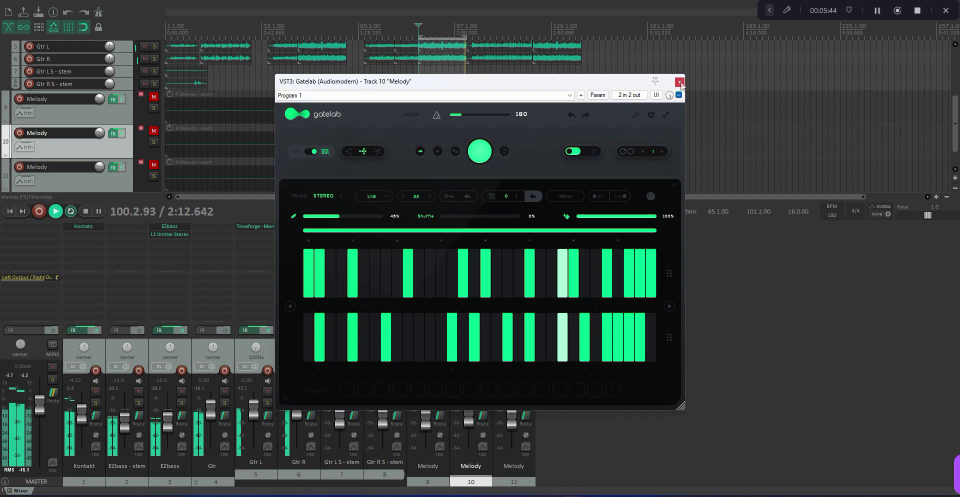
left_click(680, 82)
left_click(427, 226)
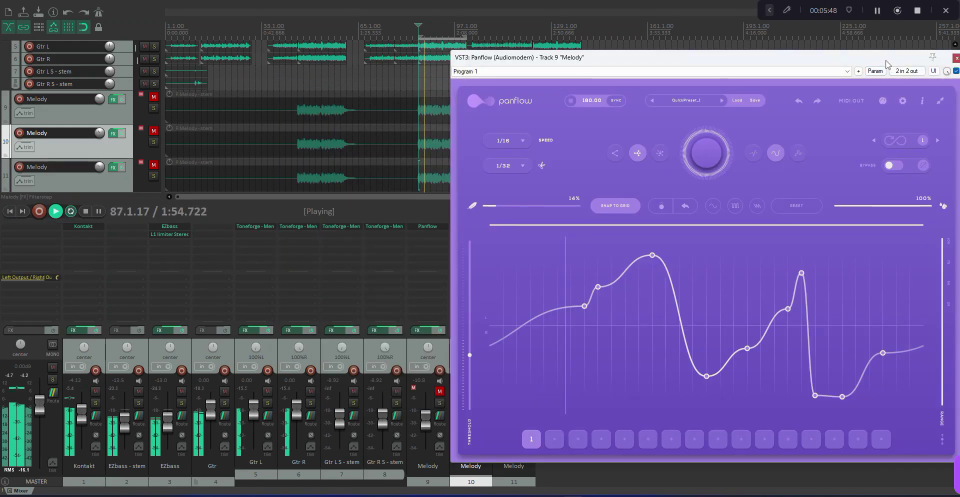
left_click_drag(887, 64, 745, 74)
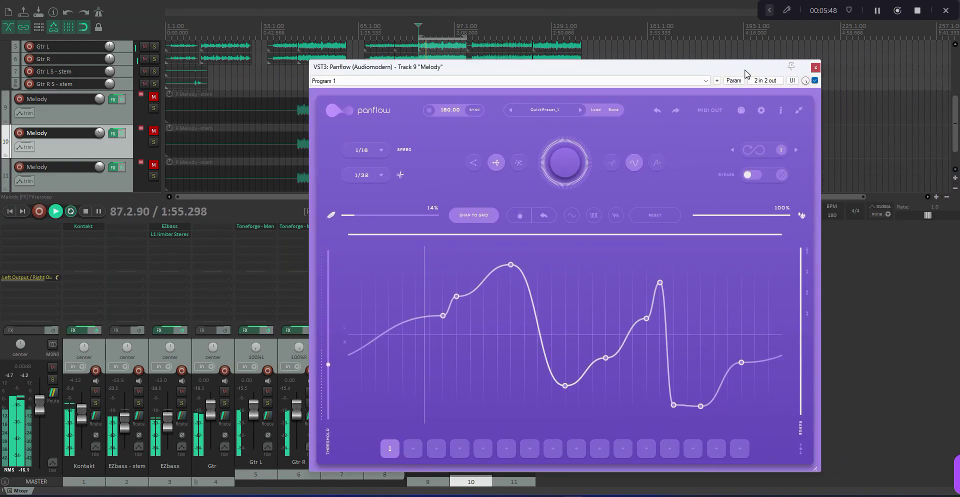